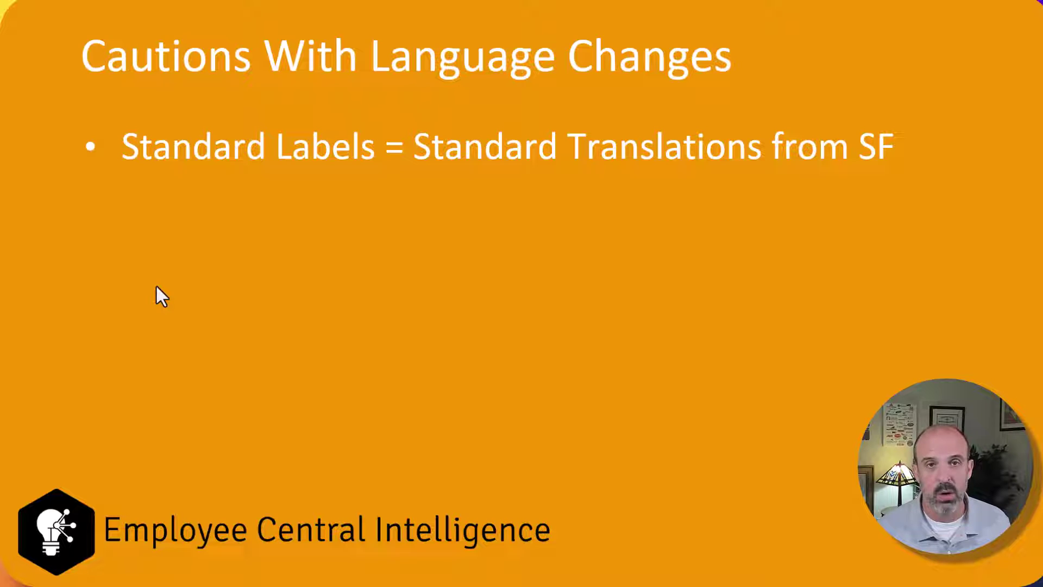
Step: Reveal the slide bullet cautioning about changing multiple languages
key(Right)
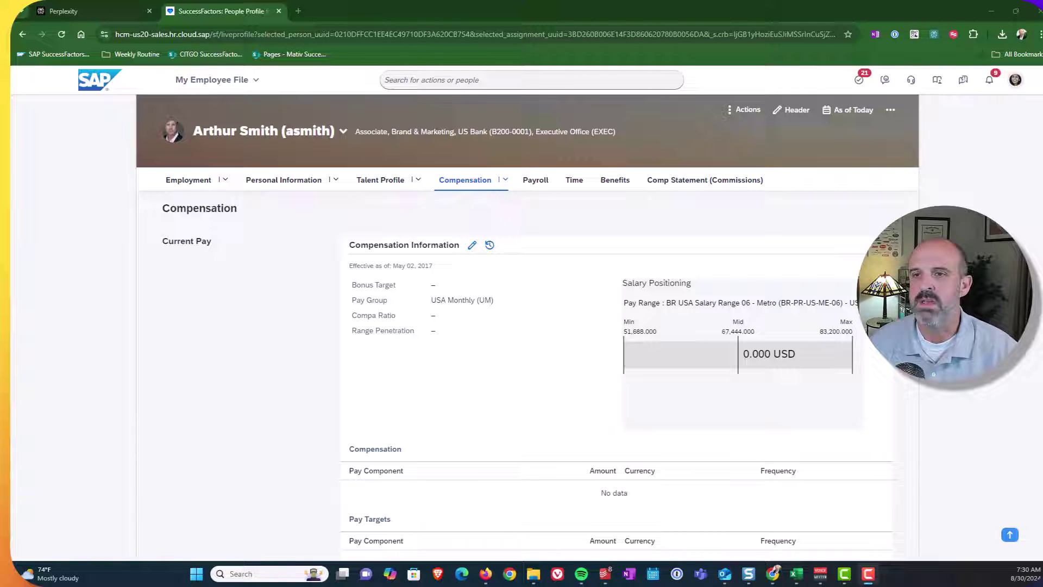
Step: Scroll the Compensation page to check the empty Pay Targets table, then scroll back up
scroll(356, 344, down, 2)
scroll(356, 348, up, 1)
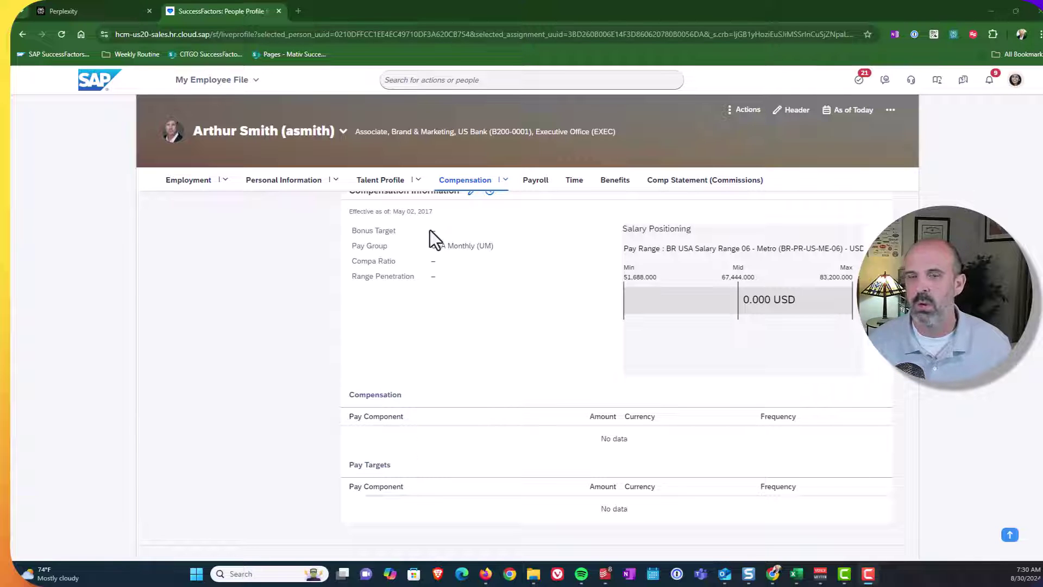
Step: Open the Text Replacement admin page from the action search
click(461, 82)
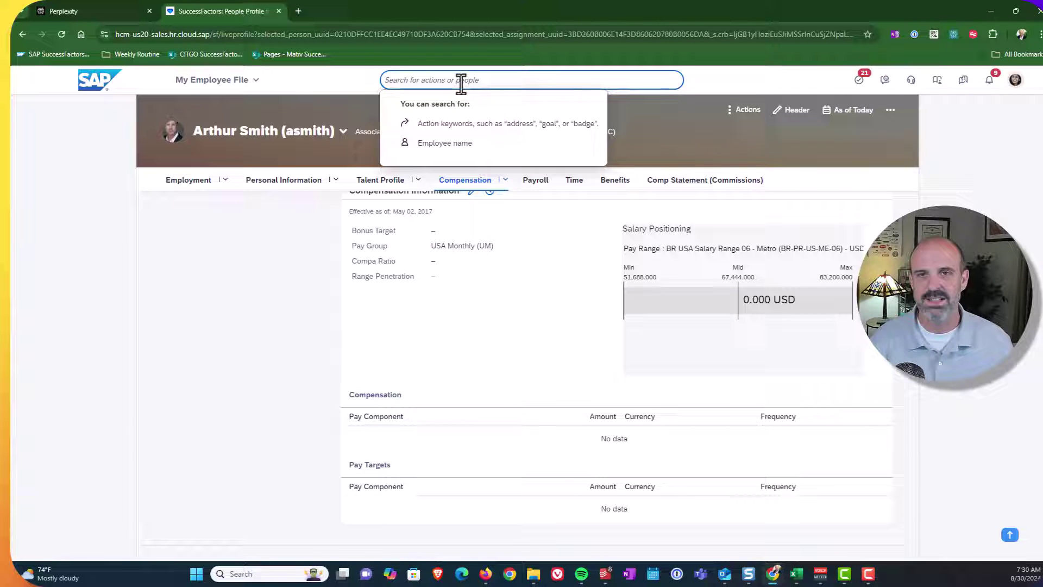
text(Text)
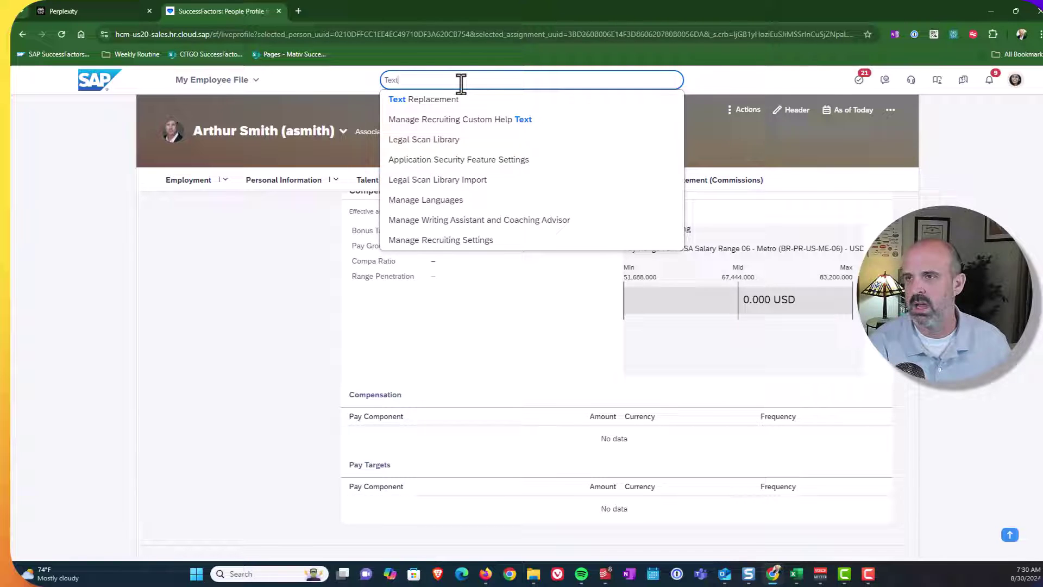
key(Down)
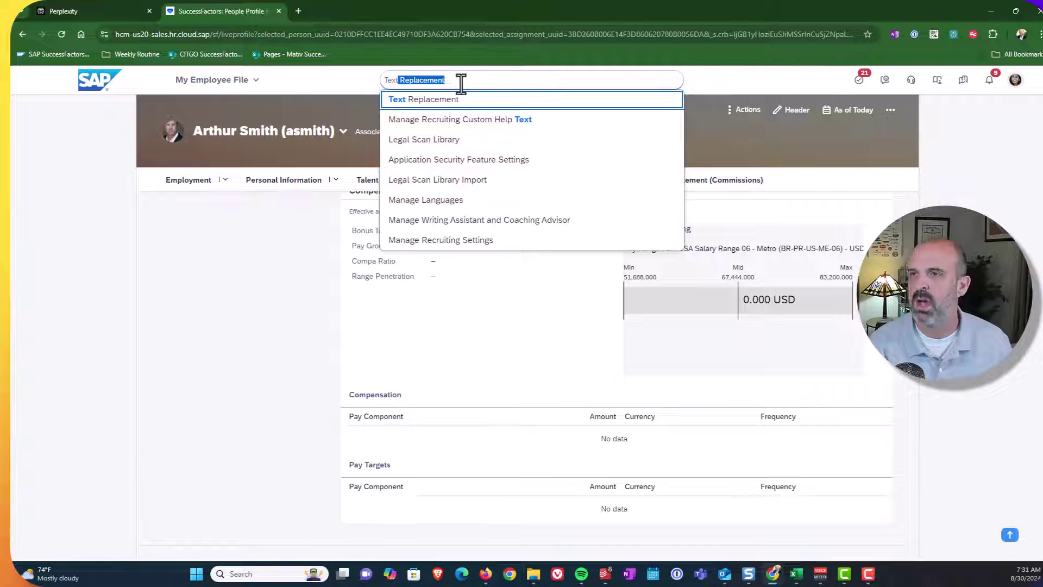
key(Return)
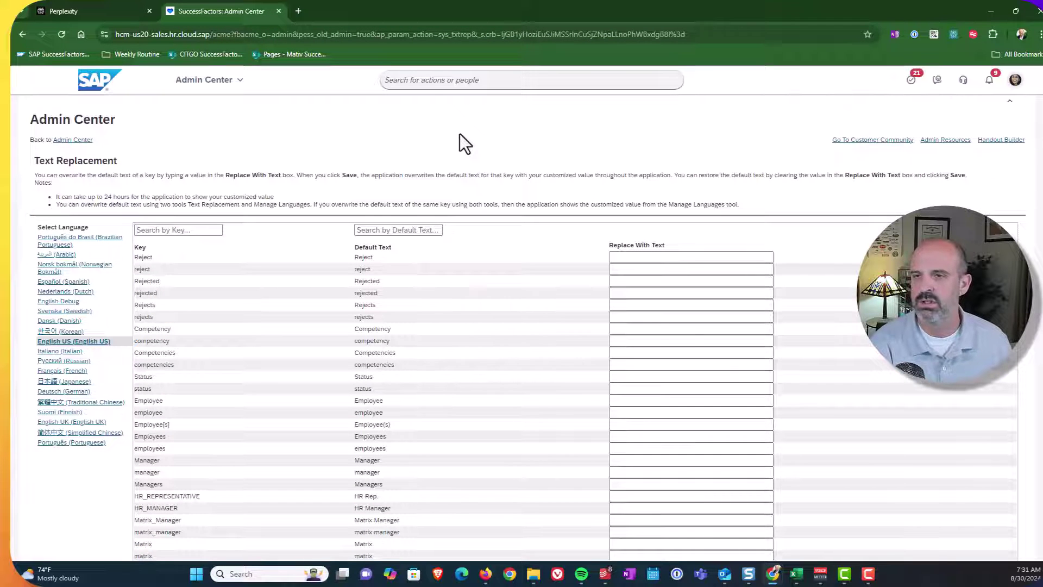
Step: Replace the EMPFILE_HRIS_PAY_TARGETS label 'Pay Targets' with 'Incentive Compensation' and save
key(ctrl+f)
text(pay tar)
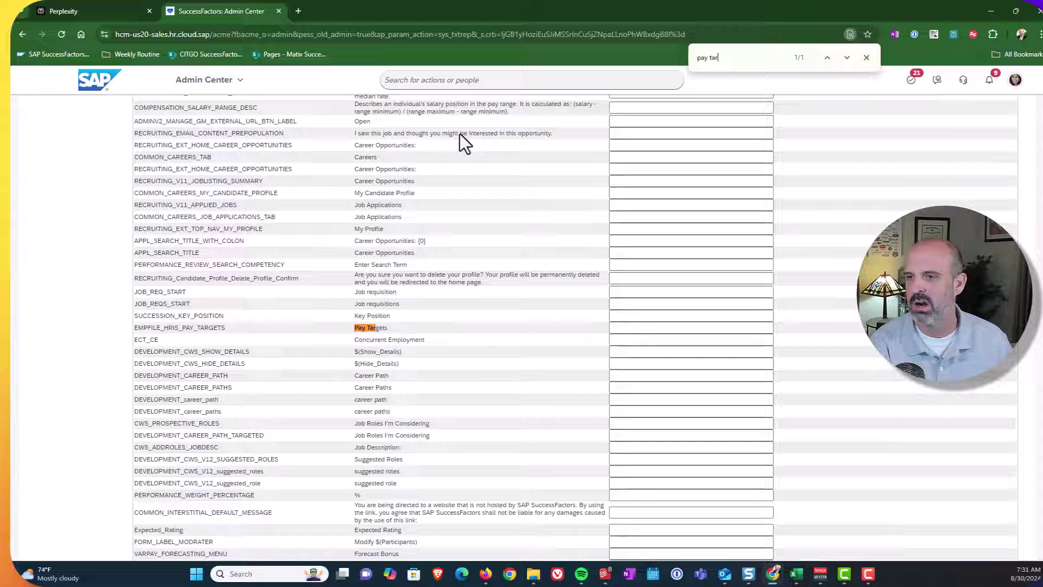
text(ge)
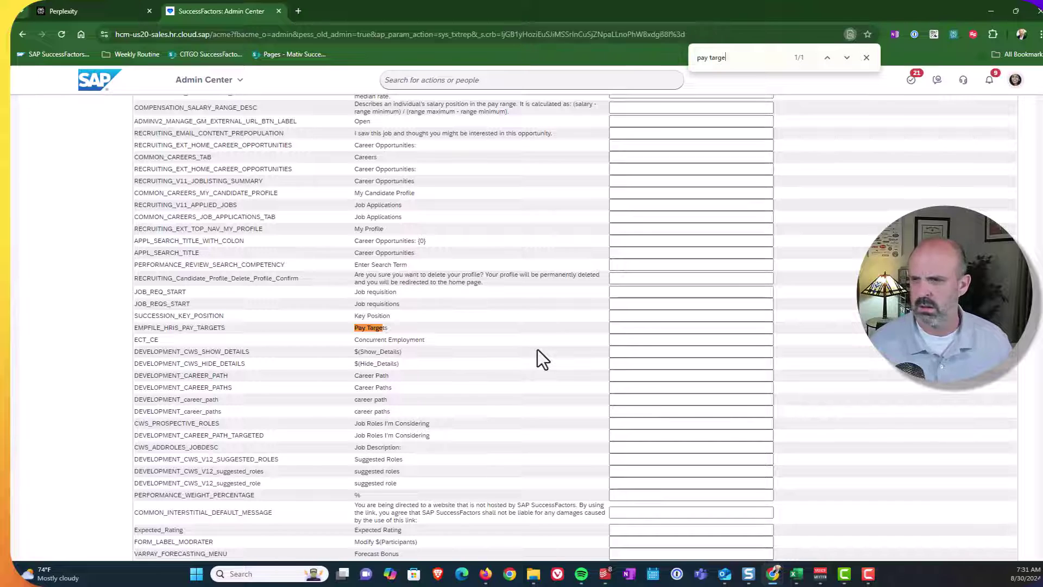
click(633, 326)
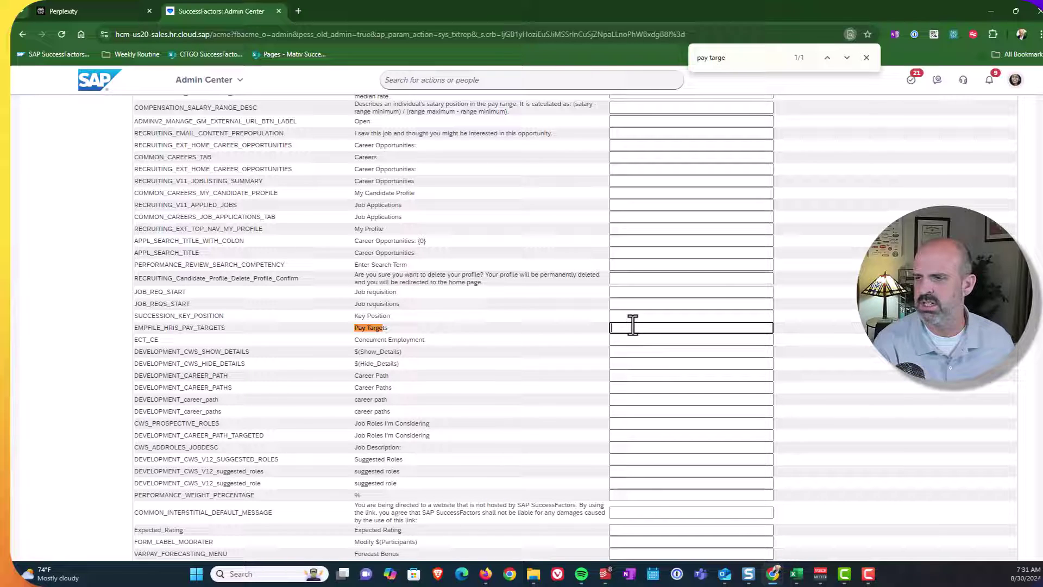
text(Incentive Comp)
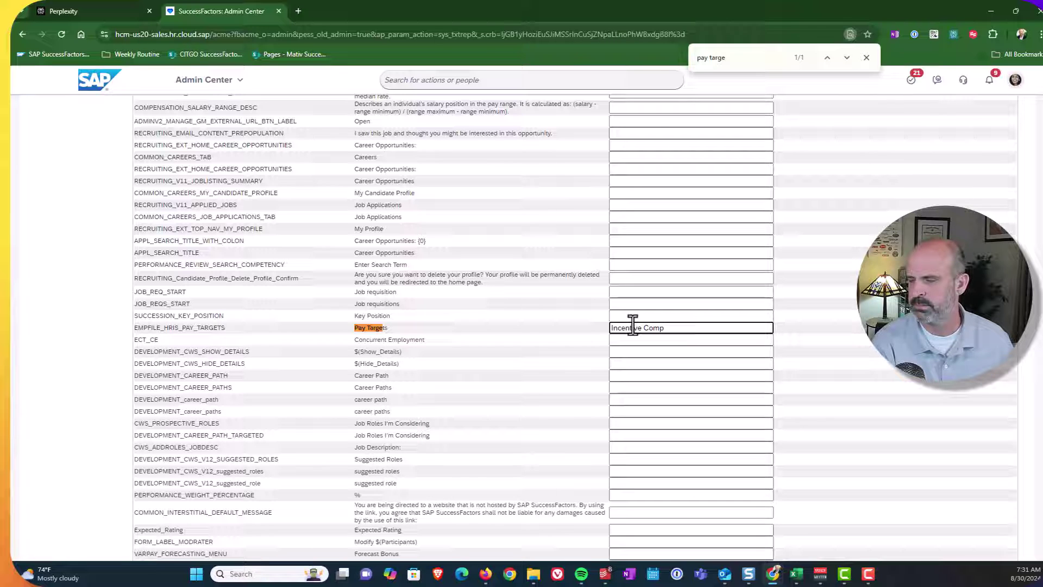
text(ensation)
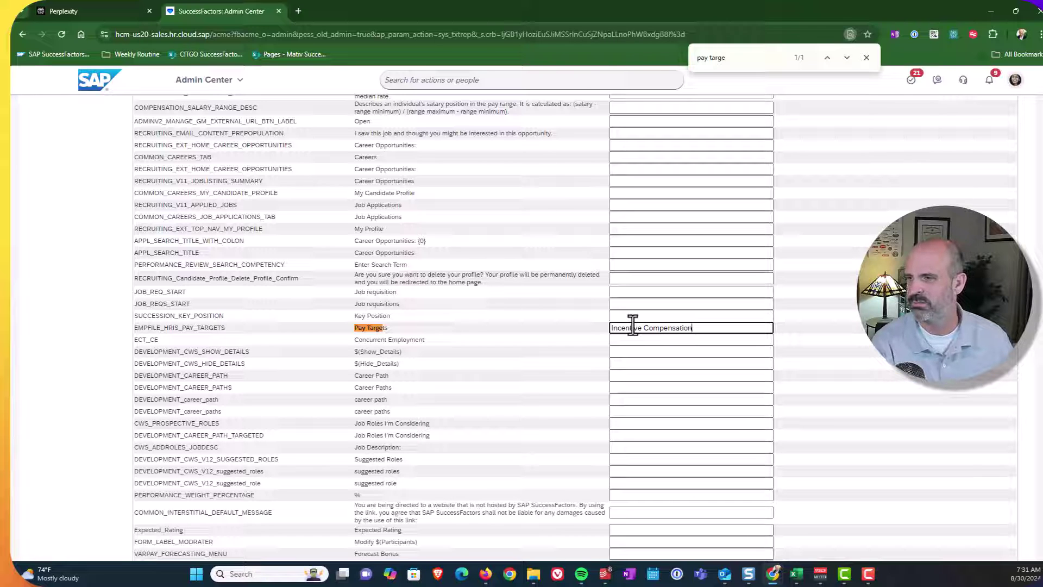
scroll(600, 315, down, 4)
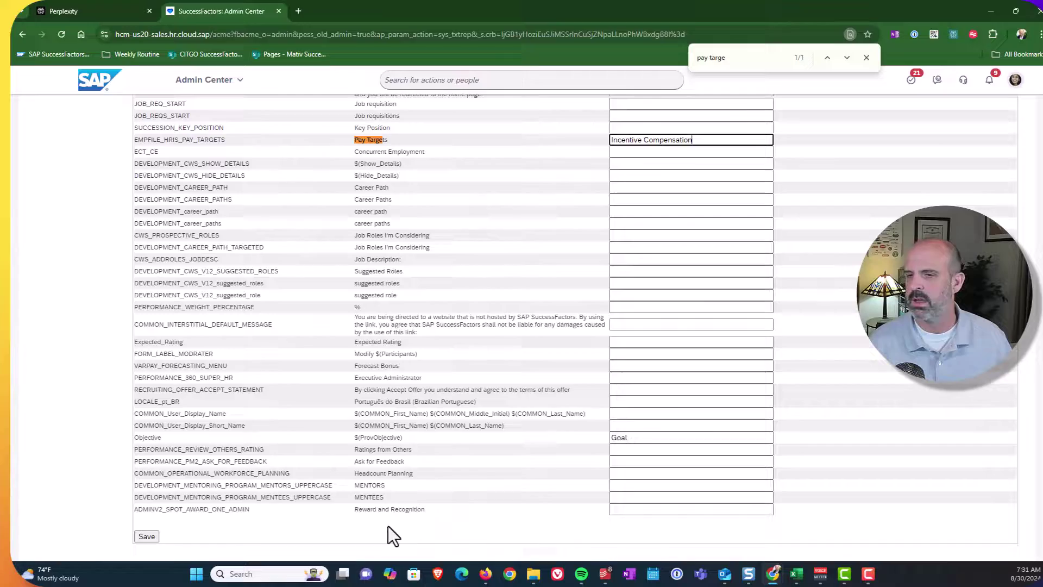
scroll(57, 513, up, 8)
scroll(113, 351, up, 10)
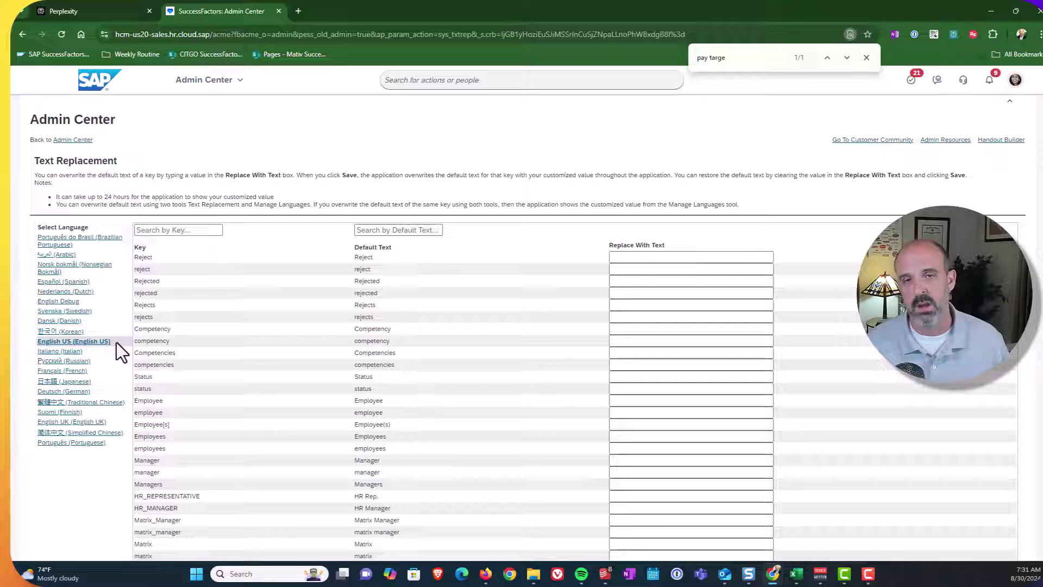
scroll(200, 331, down, 10)
scroll(200, 331, down, 15)
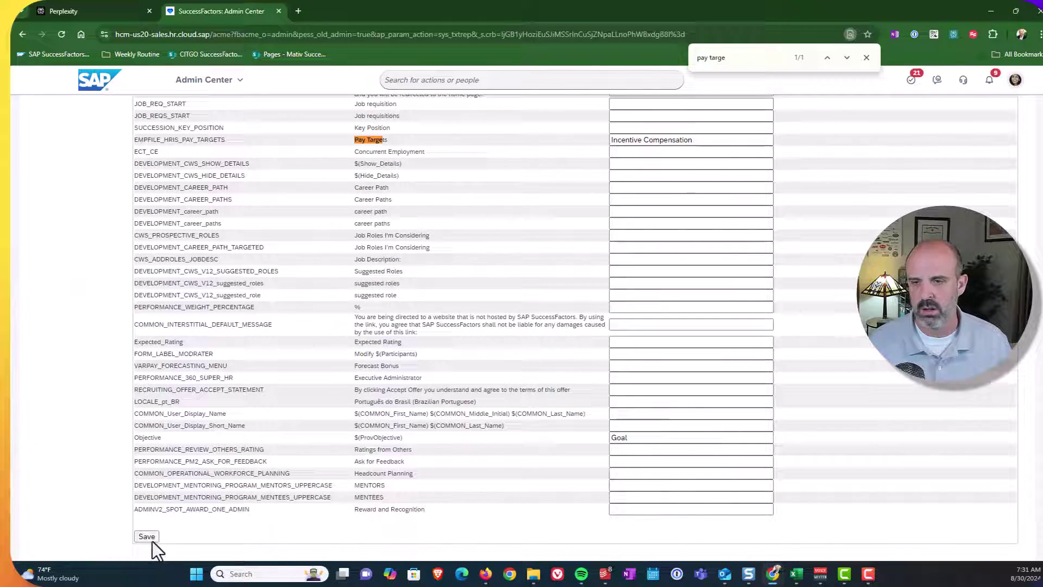
click(154, 540)
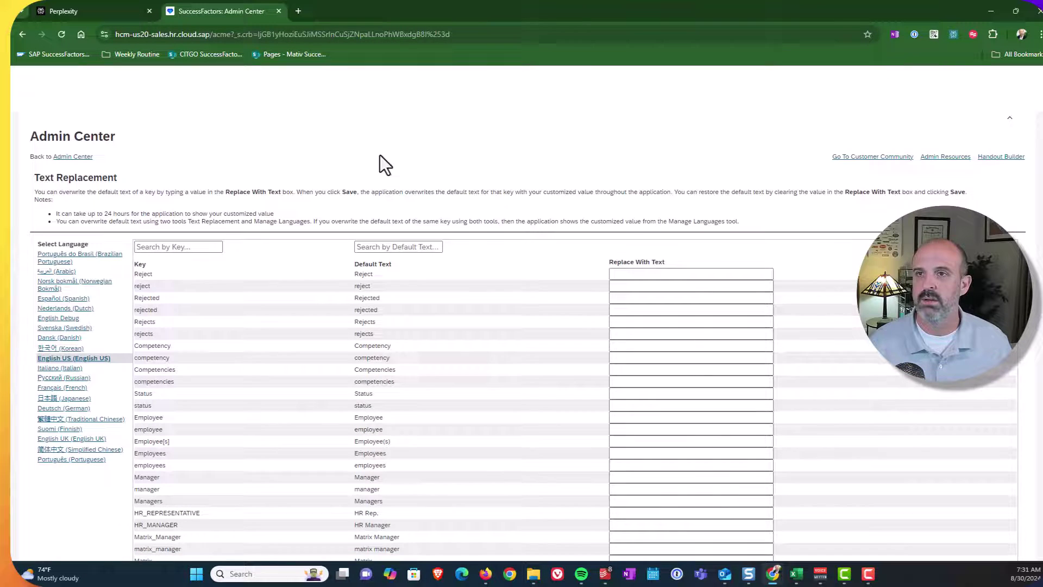
Step: Search for the employee by name, open their profile, and go to the Compensation section
click(488, 79)
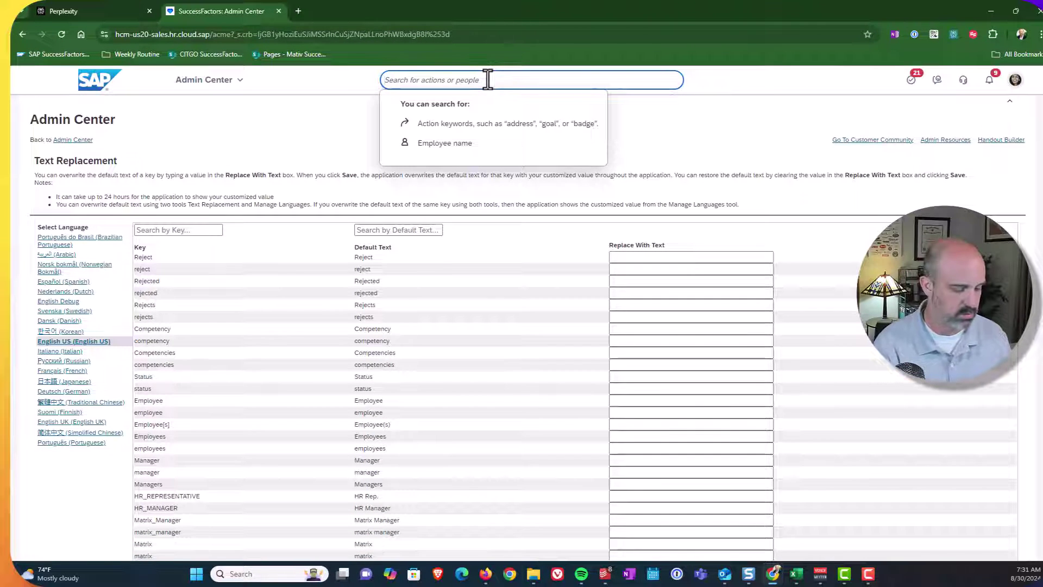
text(art)
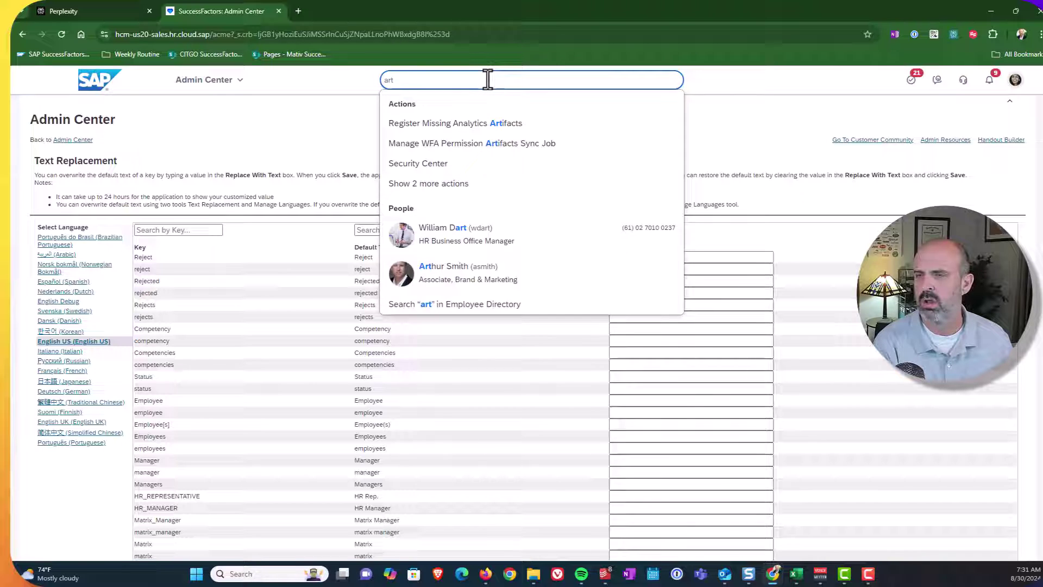
text(hur sm)
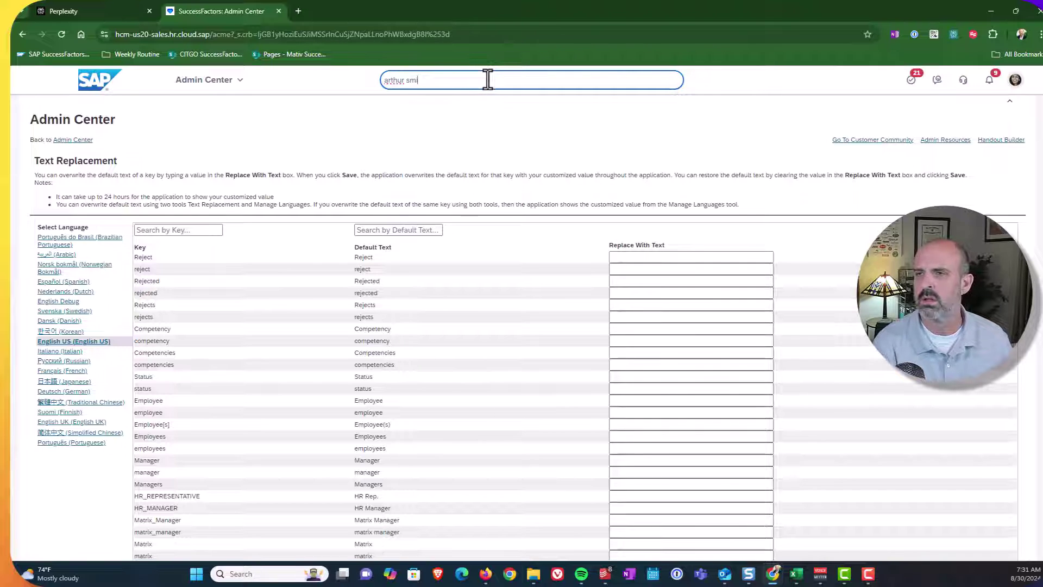
text(i)
click(455, 129)
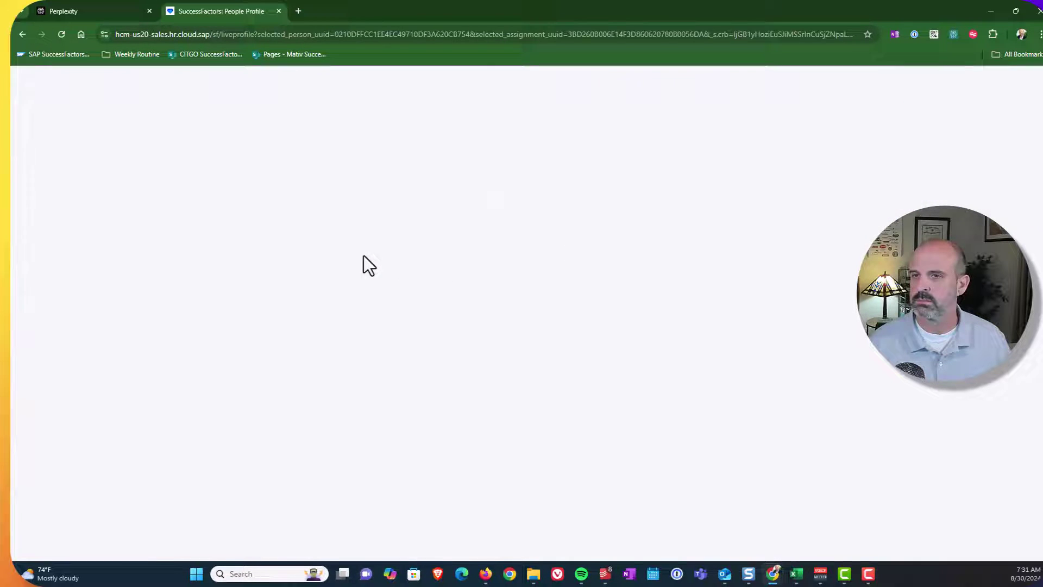
click(487, 245)
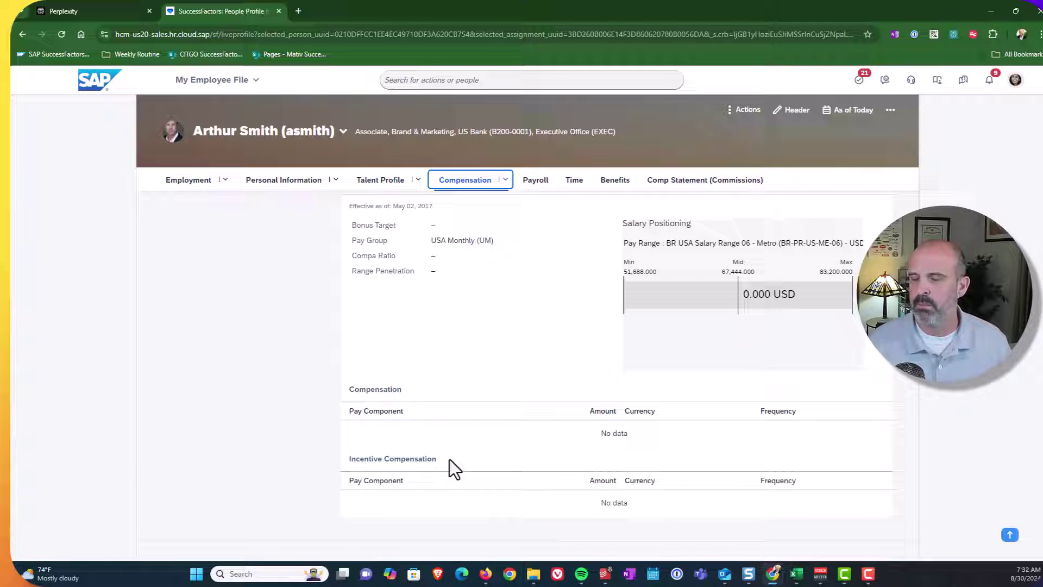
click(289, 434)
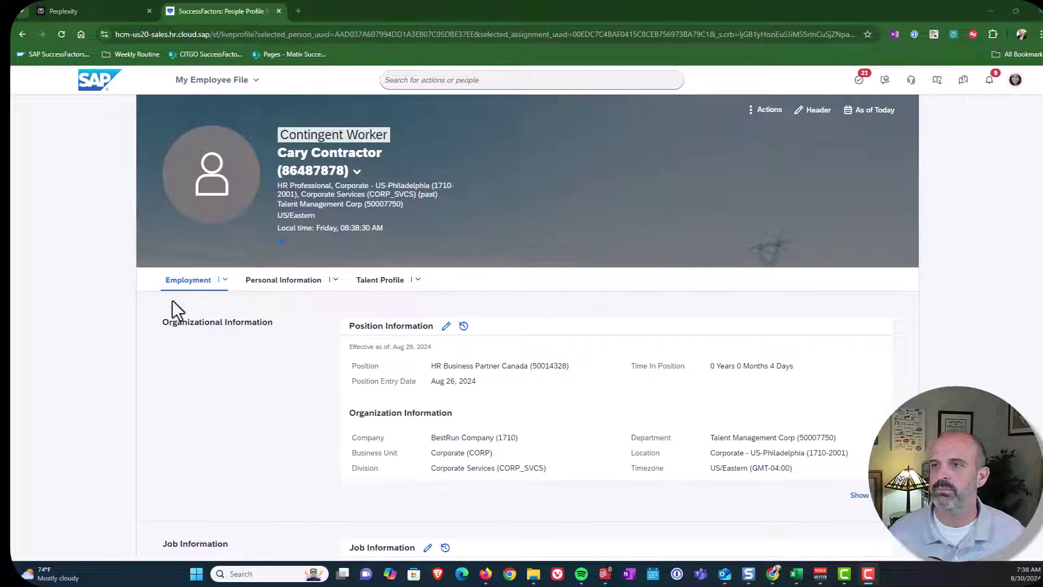
Step: Open the Manage Languages admin page through the search box
scroll(172, 304, down, 1)
click(585, 82)
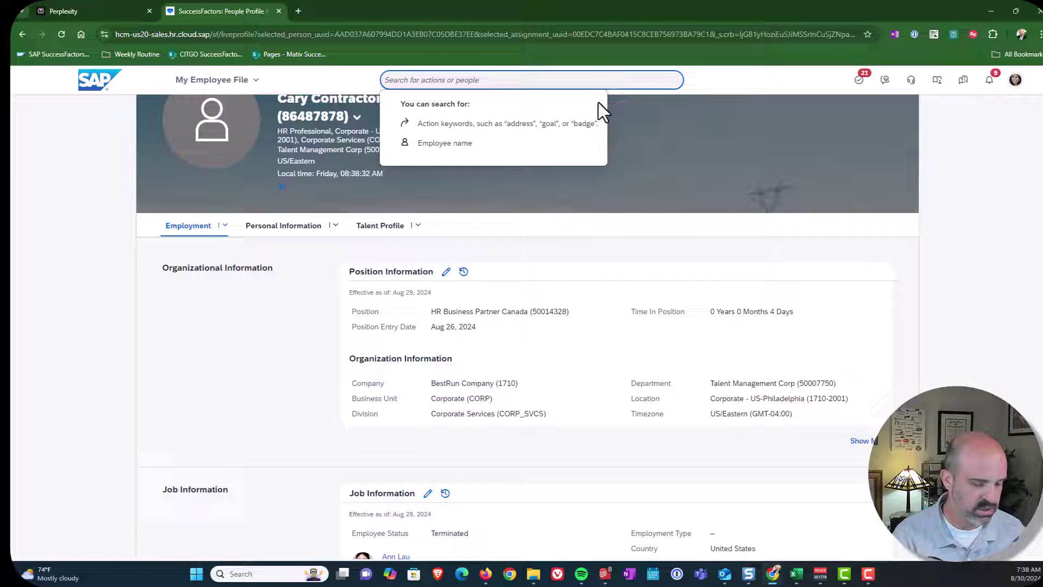
text(Manage languages)
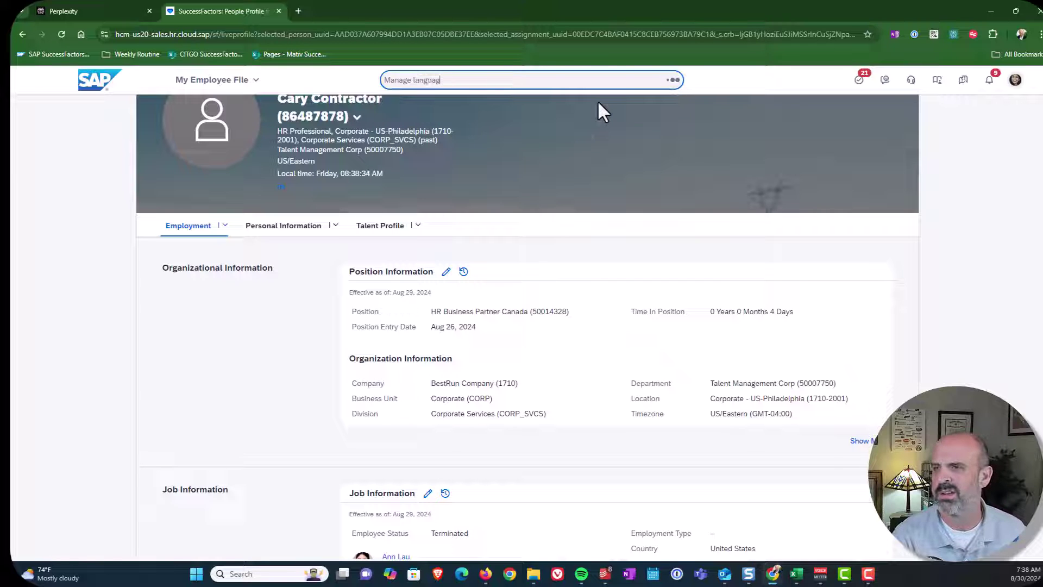
click(527, 101)
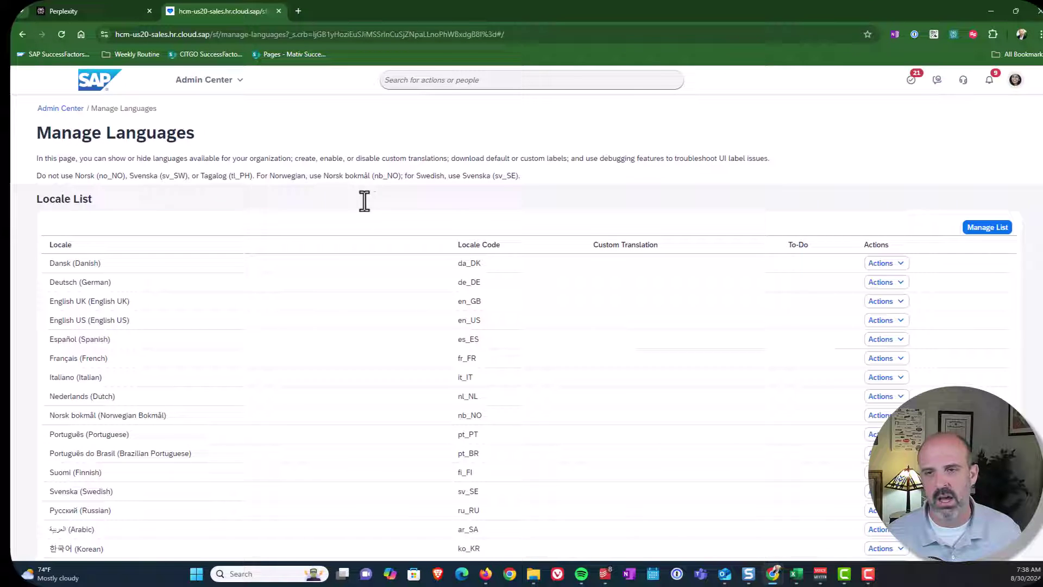
Step: Open the Actions dropdown on the English US (en_US) locale row
scroll(366, 199, down, 1)
scroll(182, 226, up, 1)
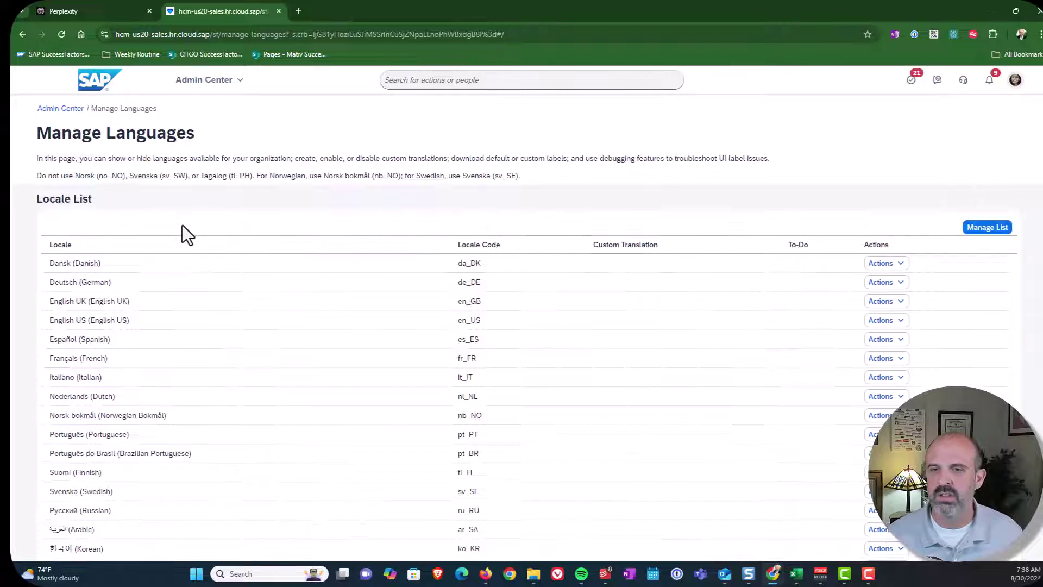
scroll(212, 223, down, 1)
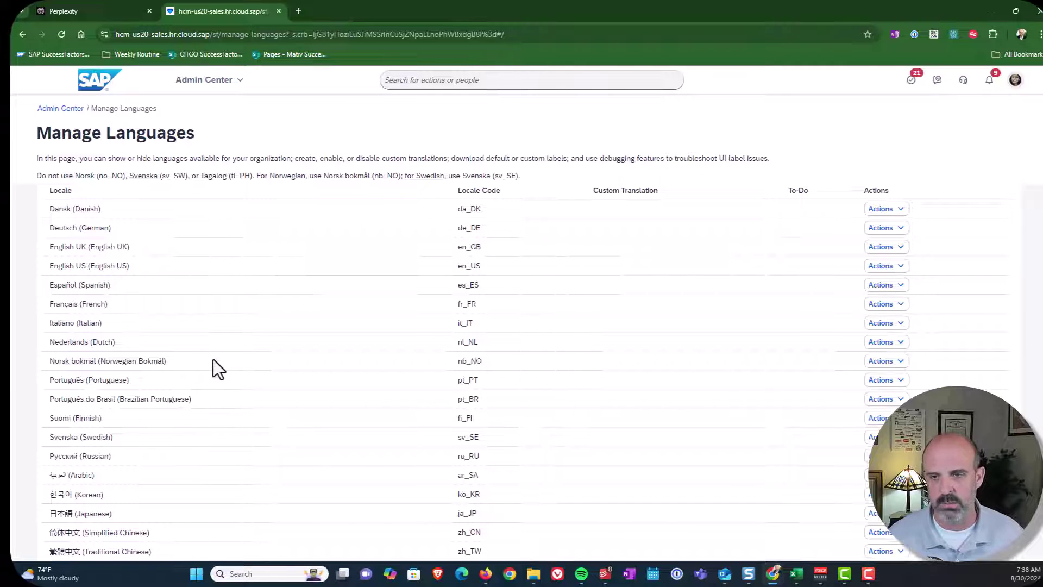
scroll(223, 360, down, 1)
scroll(222, 328, up, 1)
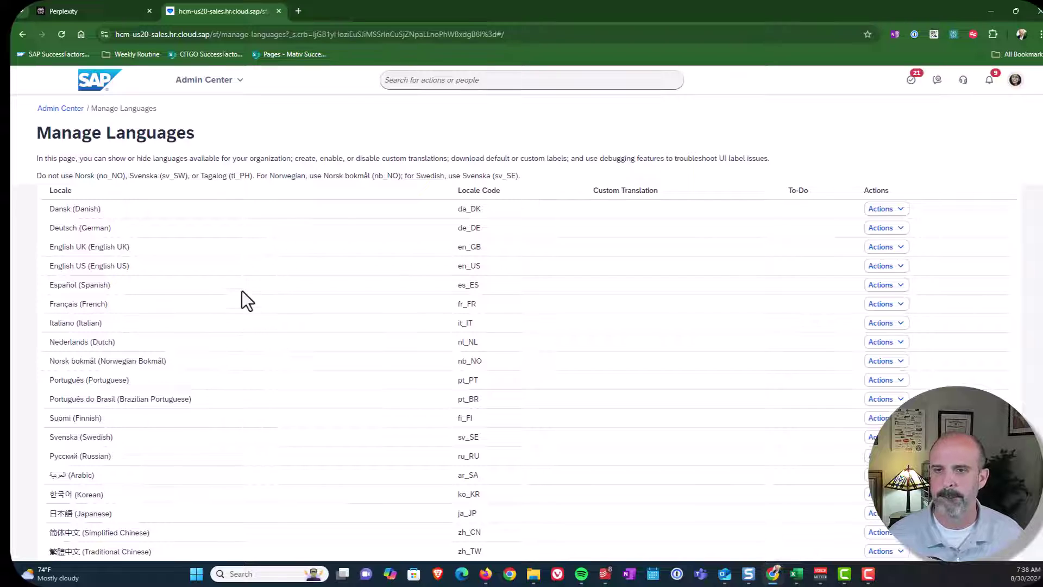
click(898, 268)
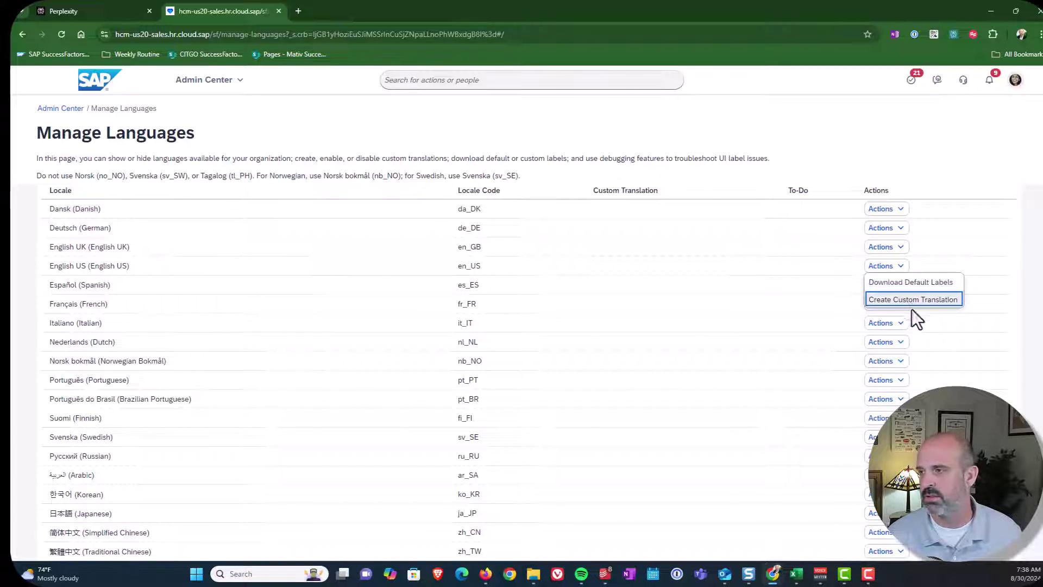
Step: Download the English US default labels as en_US_default (1).csv and open it in Excel
click(907, 282)
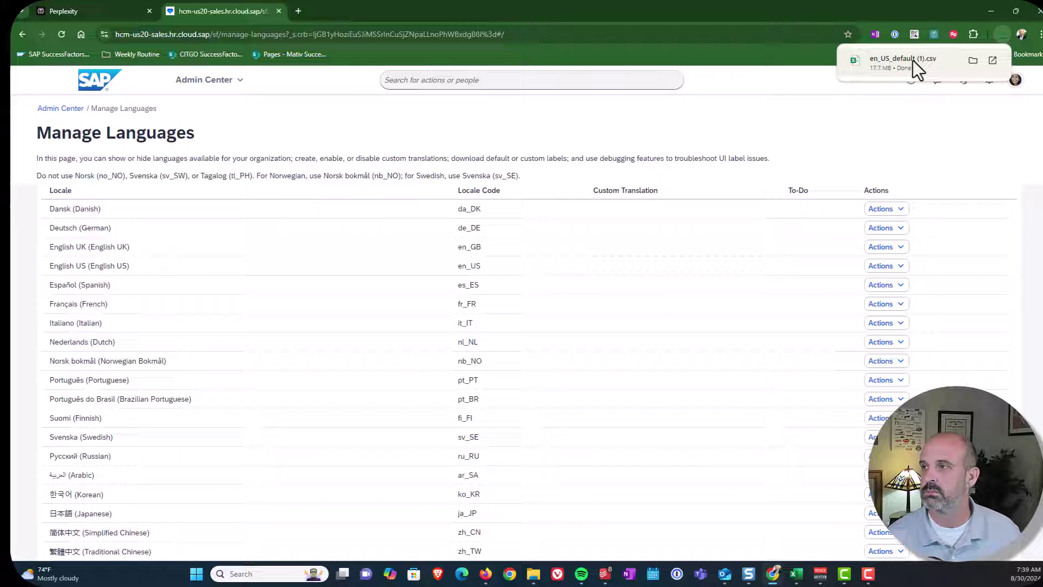
click(913, 60)
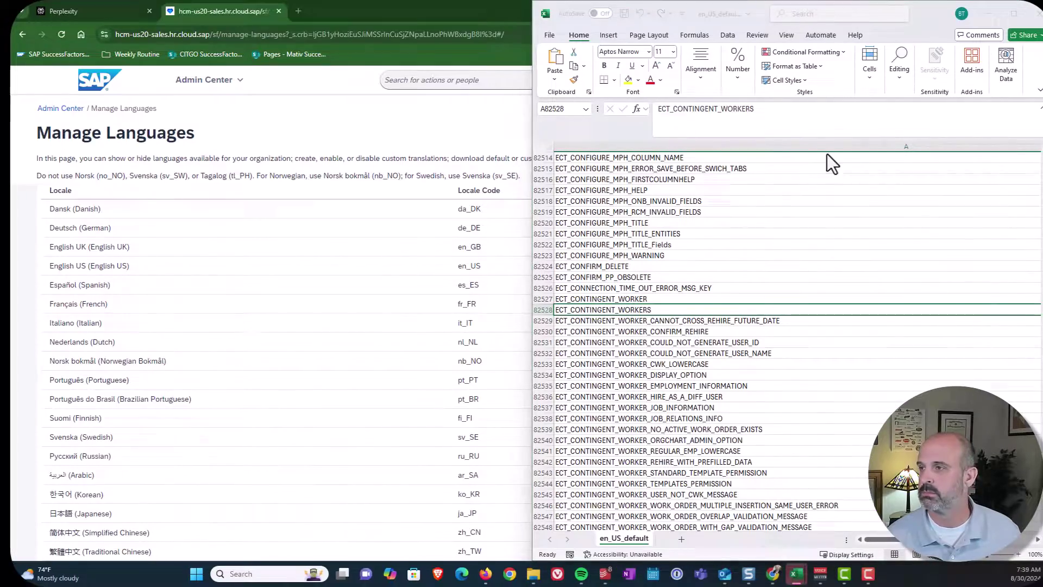
Step: Maximize the en_US_default labels spreadsheet in Excel
key(Escape)
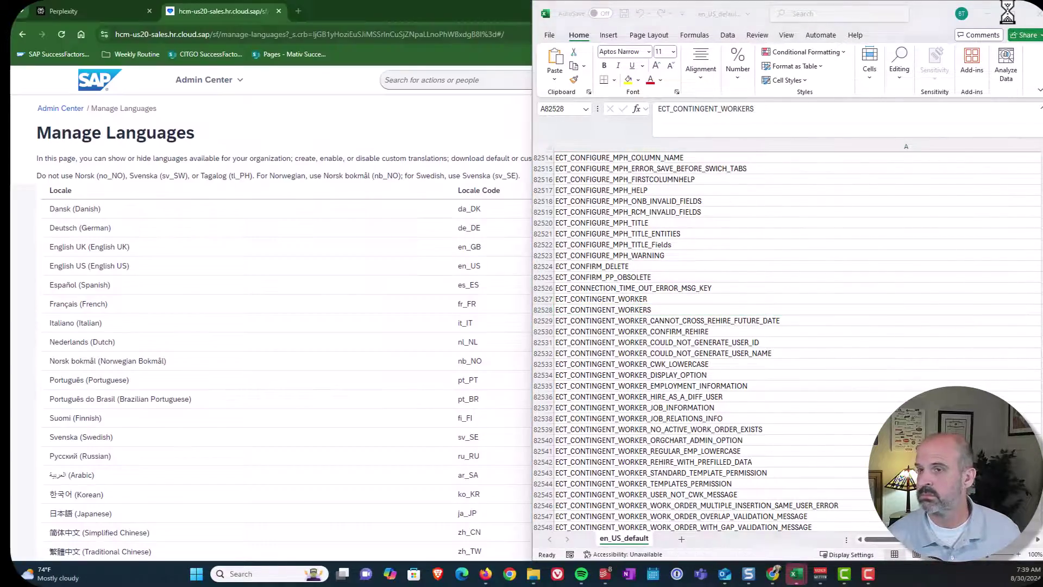
click(1008, 10)
click(323, 331)
click(319, 286)
Step: Find the ECT_CONTINGENT_WORKER and ECT_CONTINGENT_WORKERS keys and select row 82526 above them
key(ctrl+f)
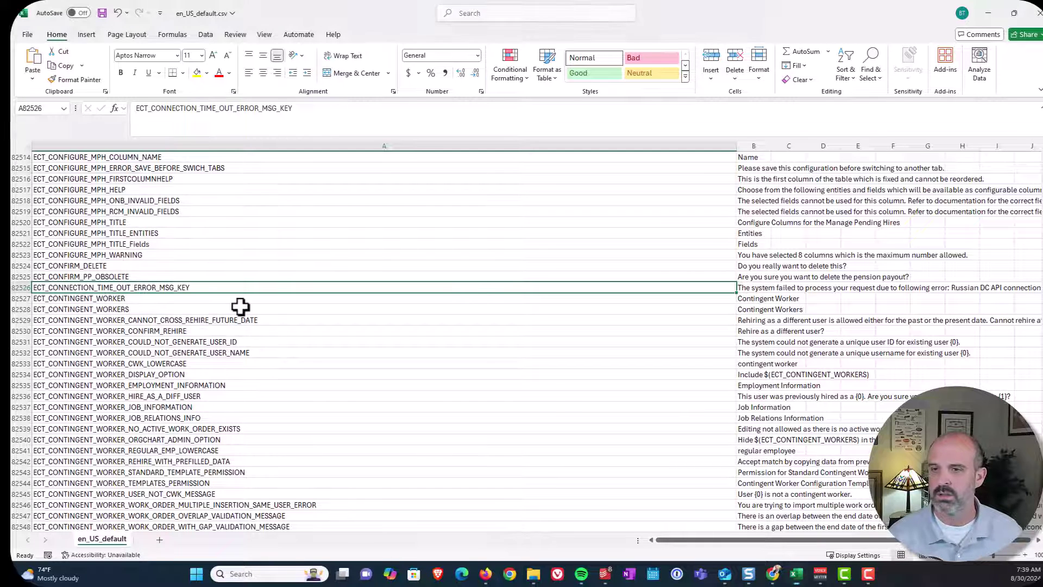
click(235, 300)
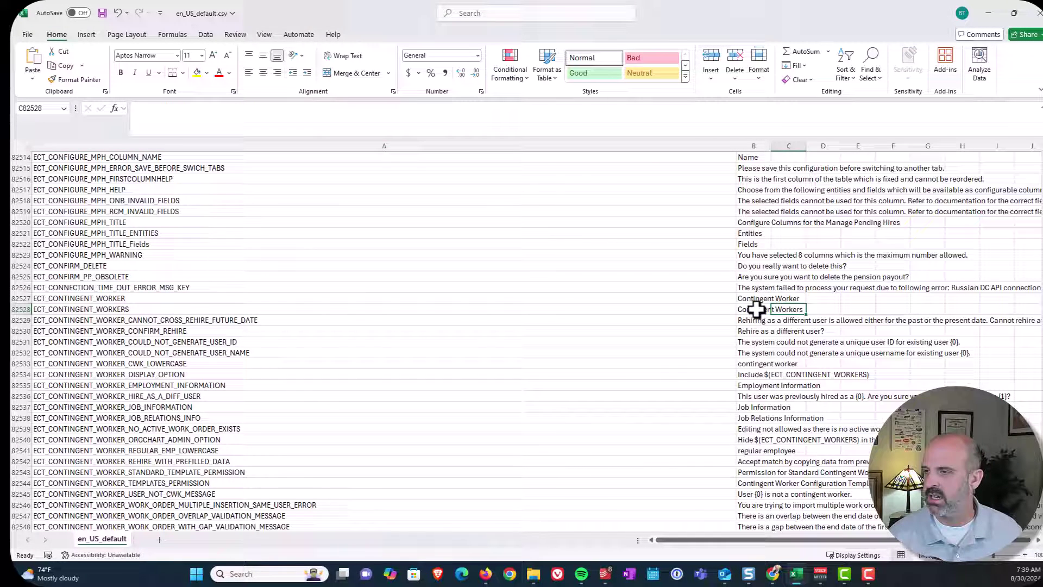
click(76, 309)
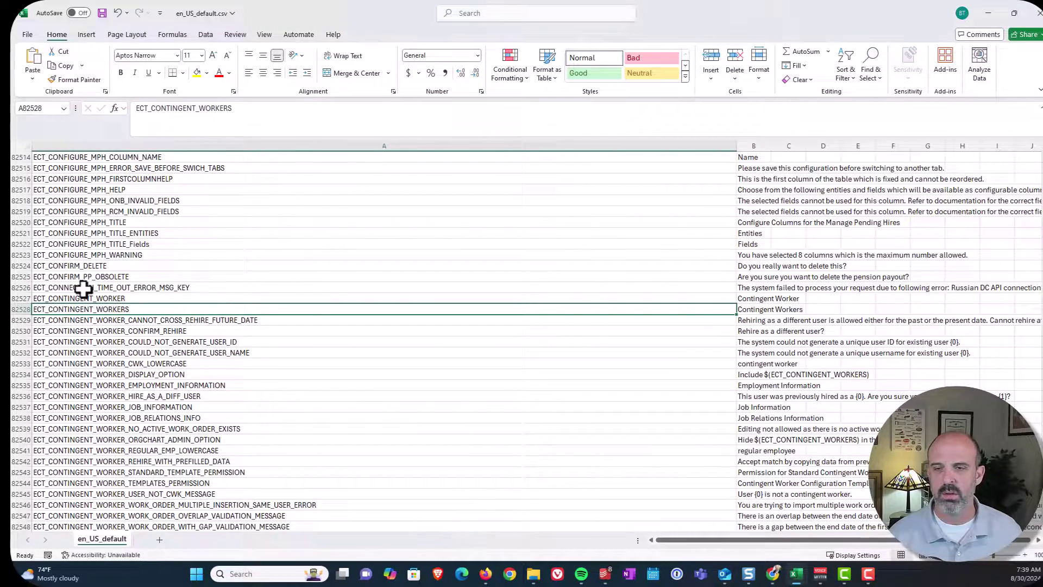
scroll(81, 284, up, 1)
click(320, 246)
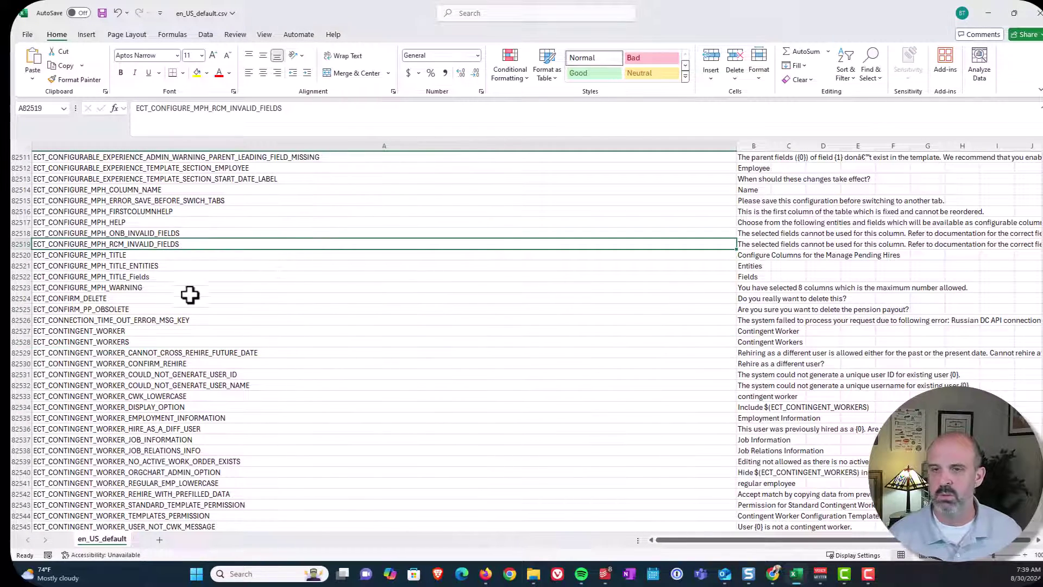
click(776, 330)
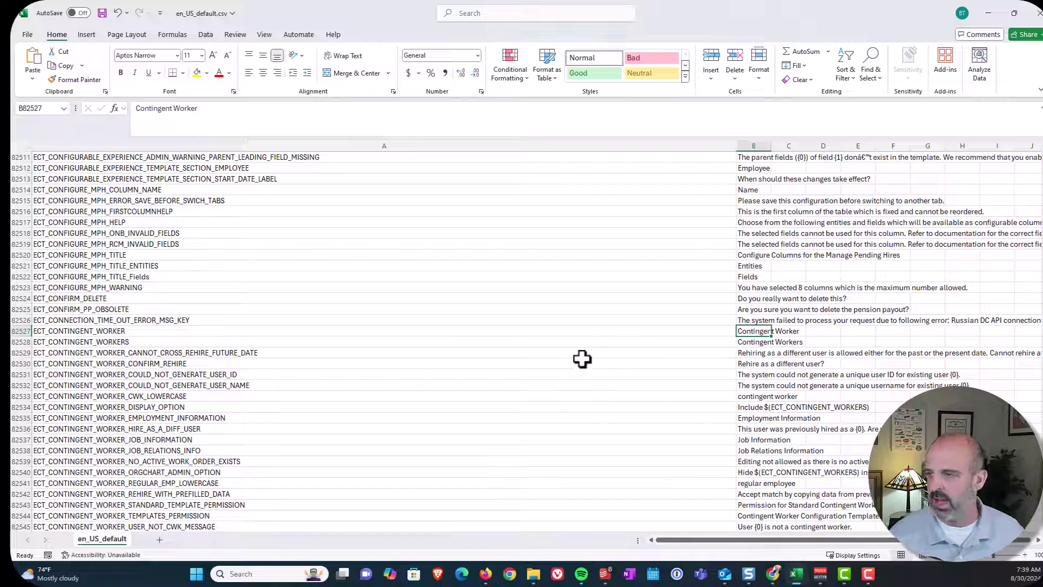
click(73, 341)
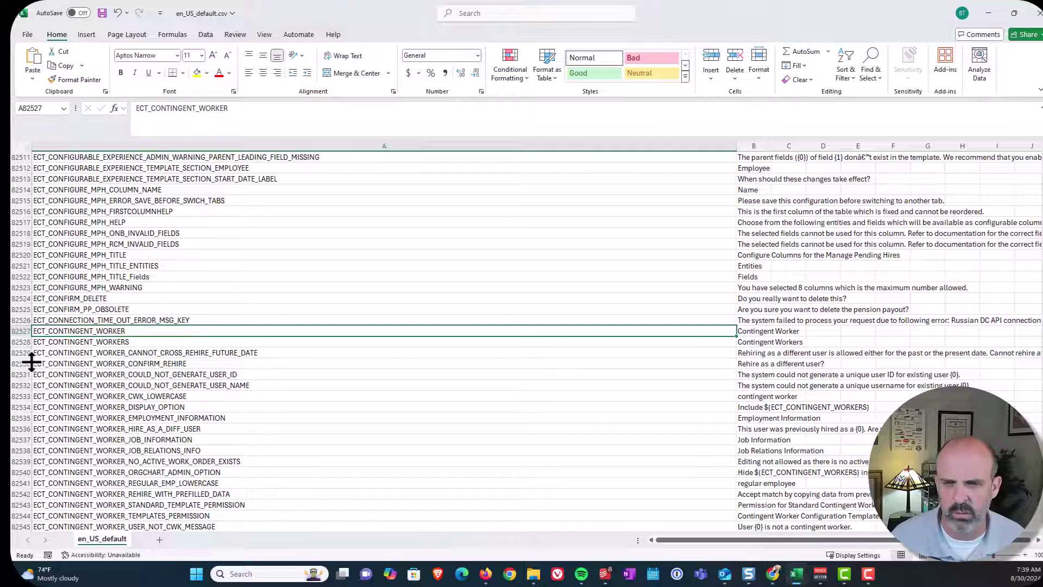
click(22, 321)
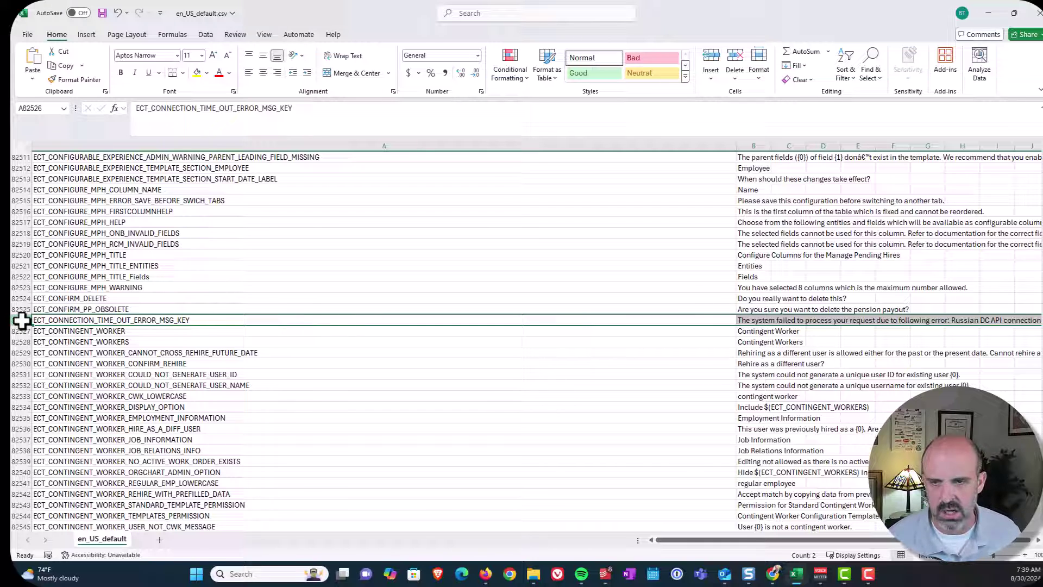
Step: Delete all label rows above the contingent worker keys and save the file
key(ctrl+shift+Up)
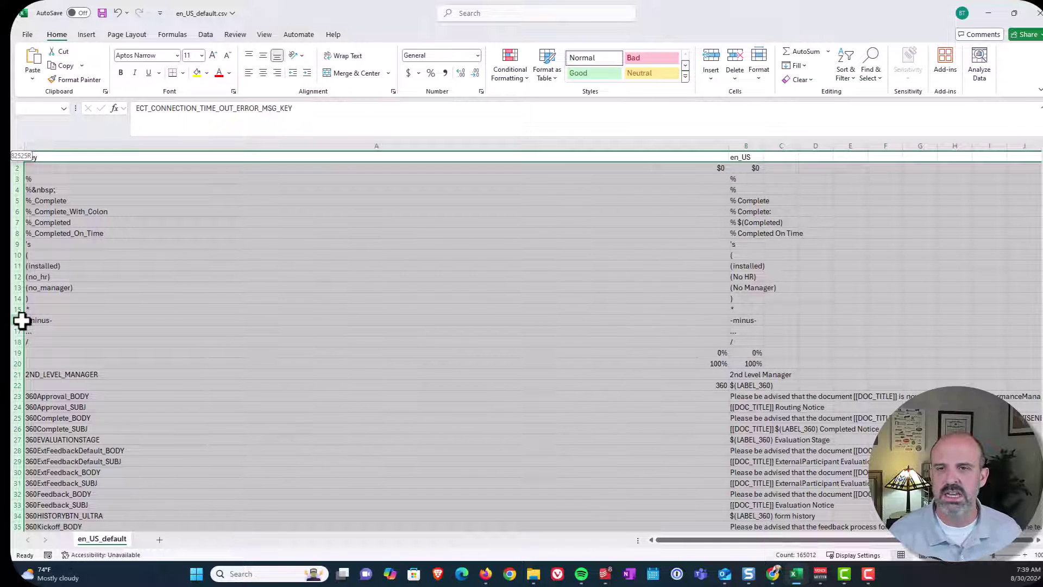
right_click(109, 314)
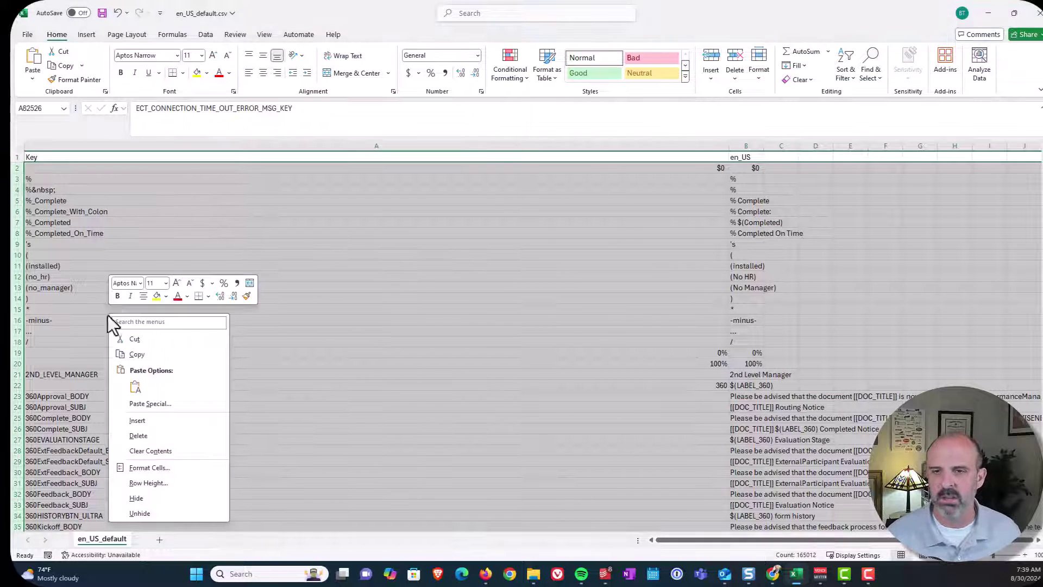
click(135, 436)
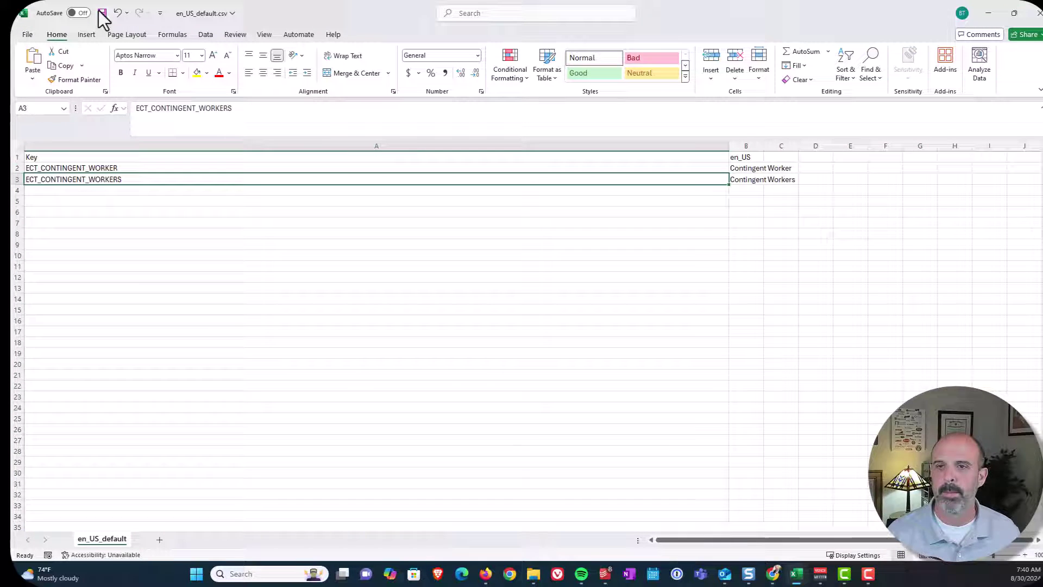
click(102, 13)
click(123, 203)
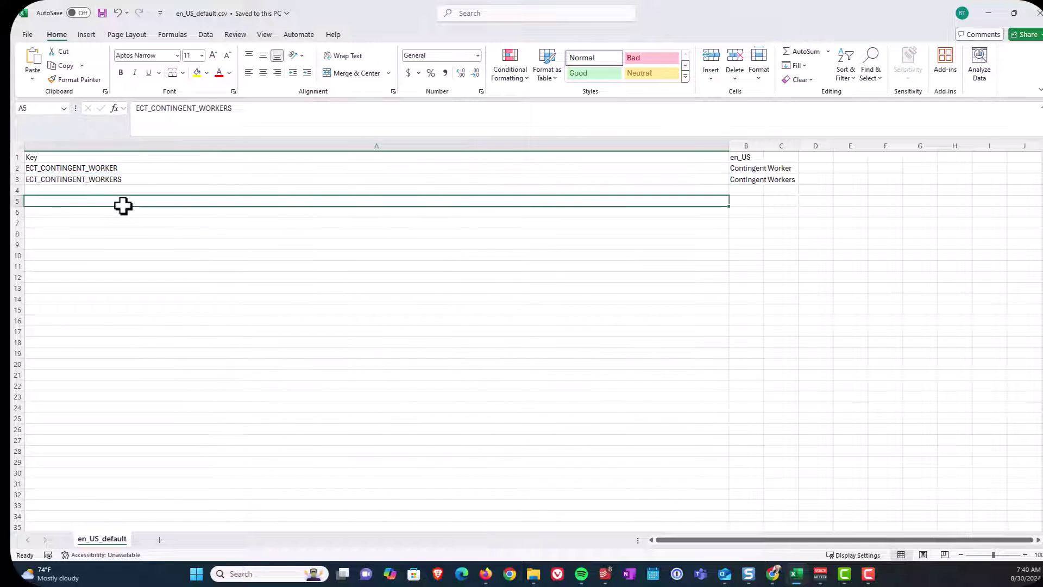
Step: Change the en_US values to 'Contractor' in B2 and 'Contractors' in B3
click(760, 169)
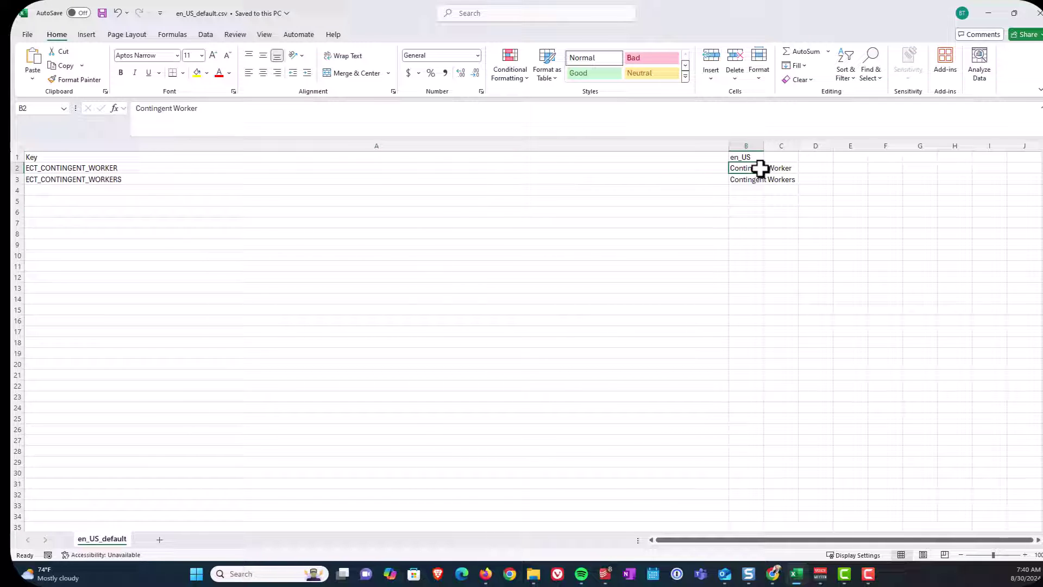
text(Contin)
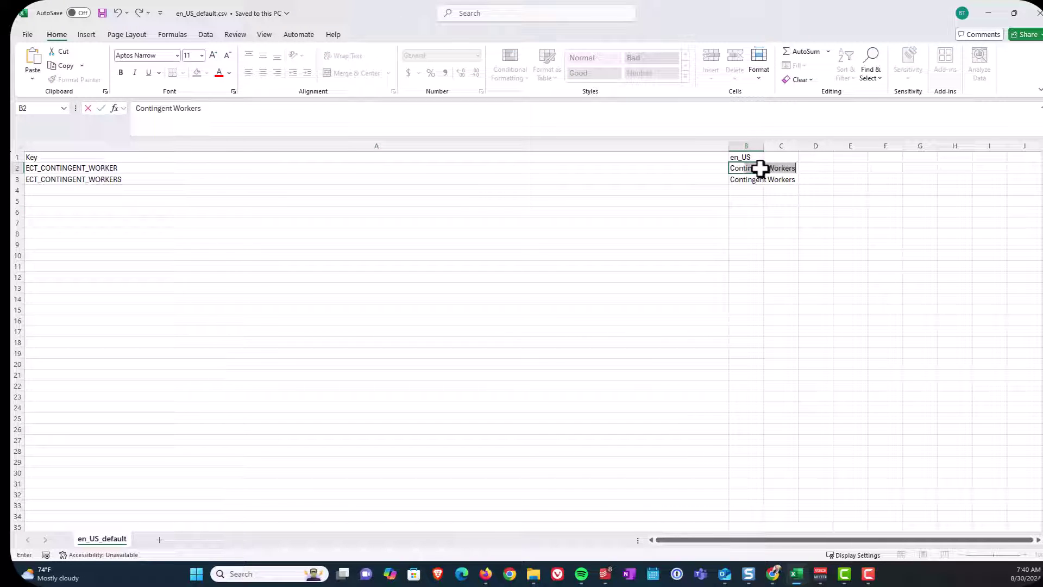
key(BackSpace)
key(BackSpace)
key(BackSpace)
text(r)
key(Return)
text(Cont)
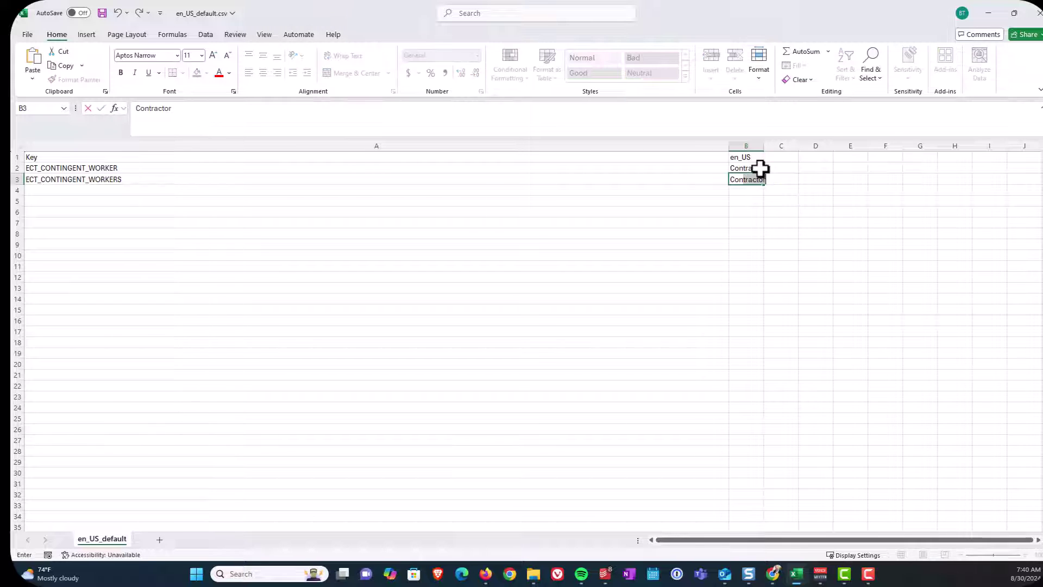
text(ractors)
key(ctrl+Return)
key(Left)
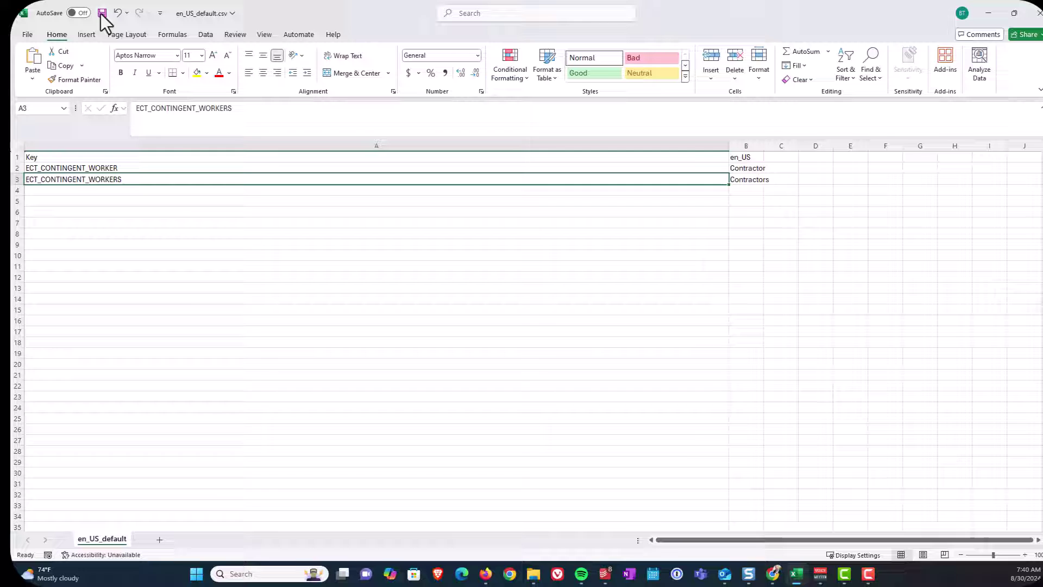
Step: Bring Manage Languages forward and create a custom translation named custom_US for English US
drag(392, 12, 440, 350)
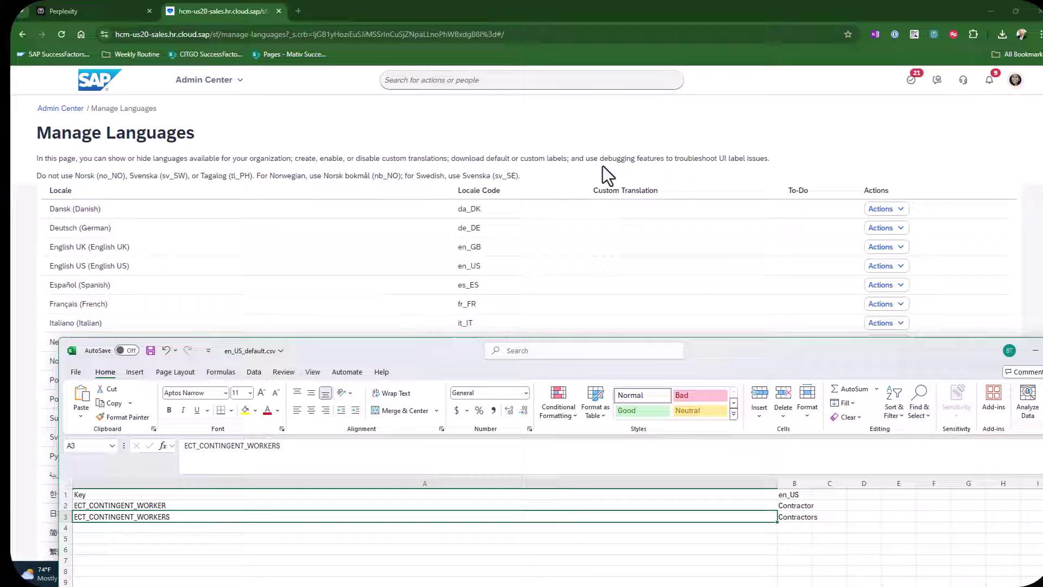
click(496, 212)
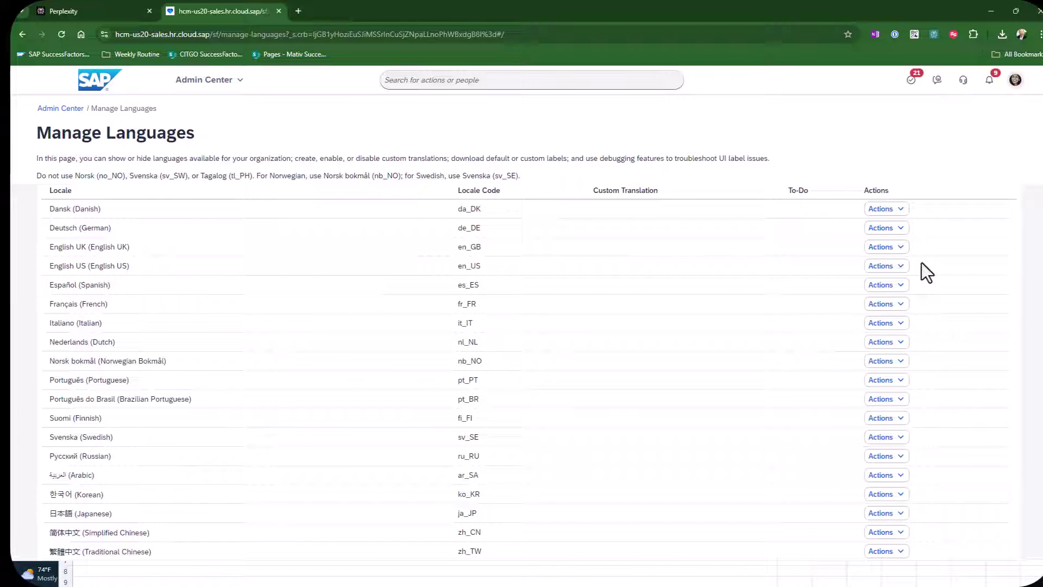
click(900, 266)
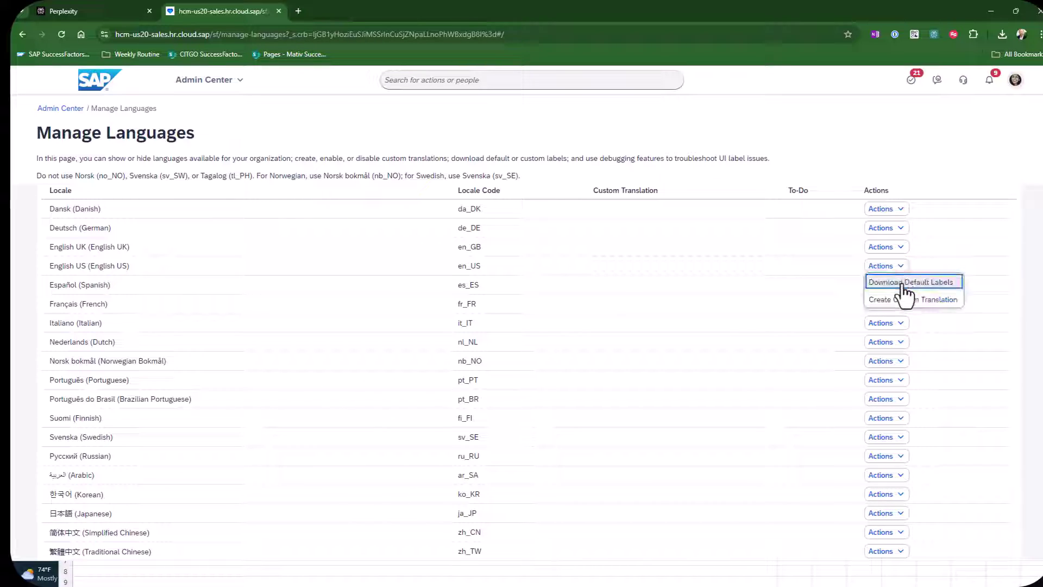
click(901, 302)
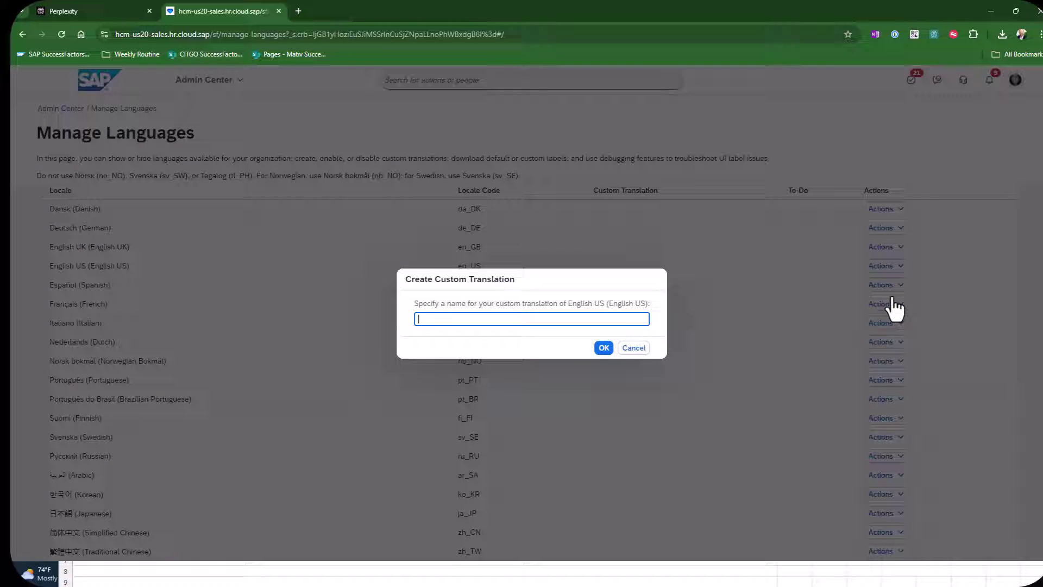
text(custom_US)
click(604, 347)
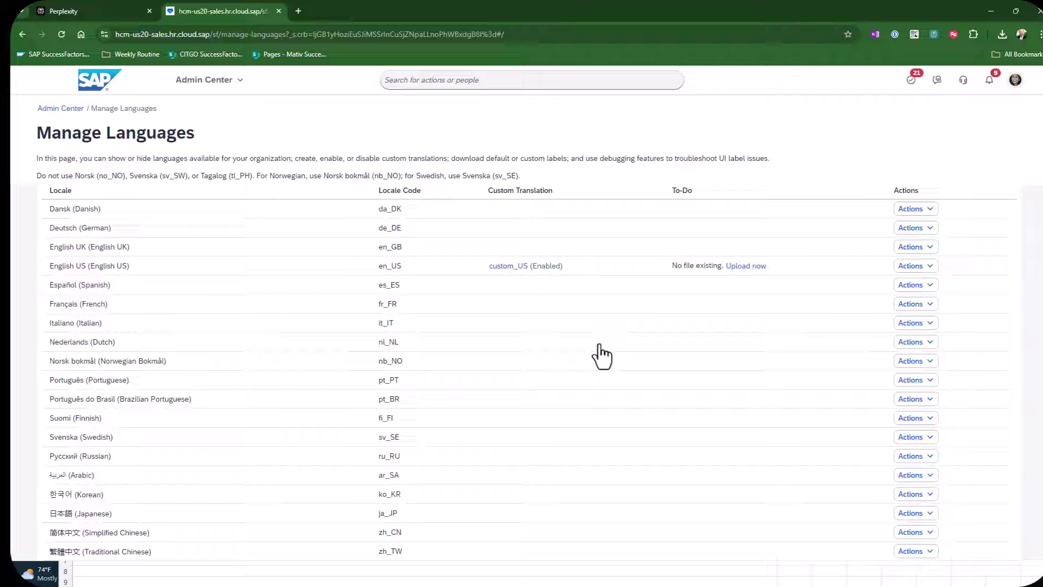
Step: Upload customUS.csv to the custom_US translation and dismiss the upload notice
click(734, 268)
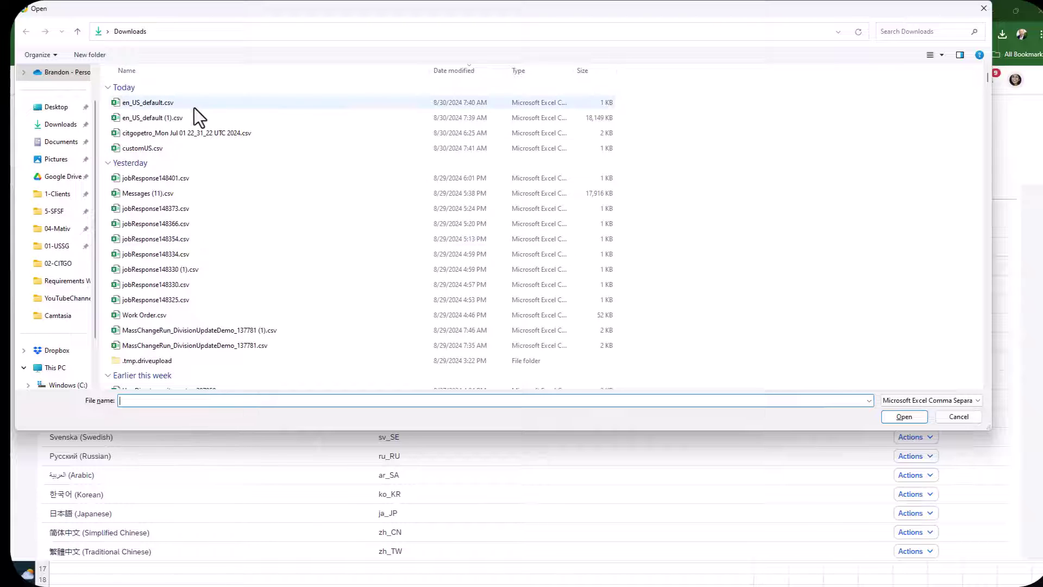
click(148, 150)
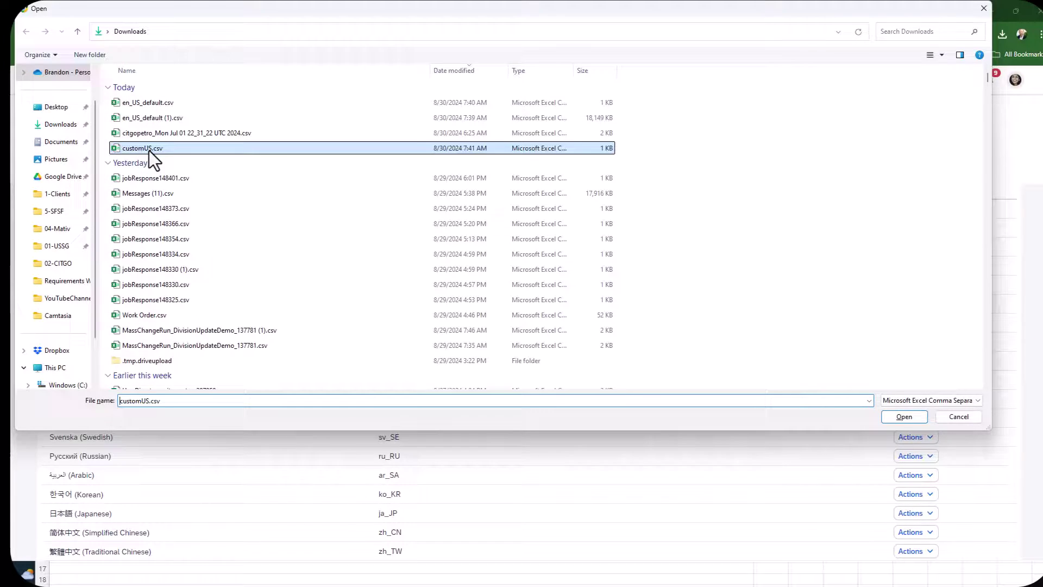
double_click(148, 151)
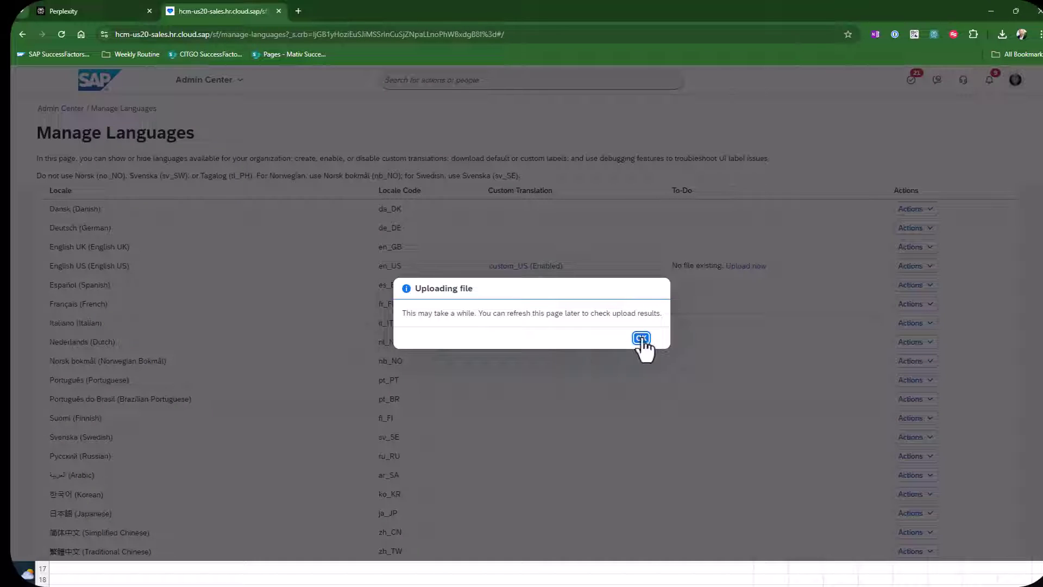
click(641, 338)
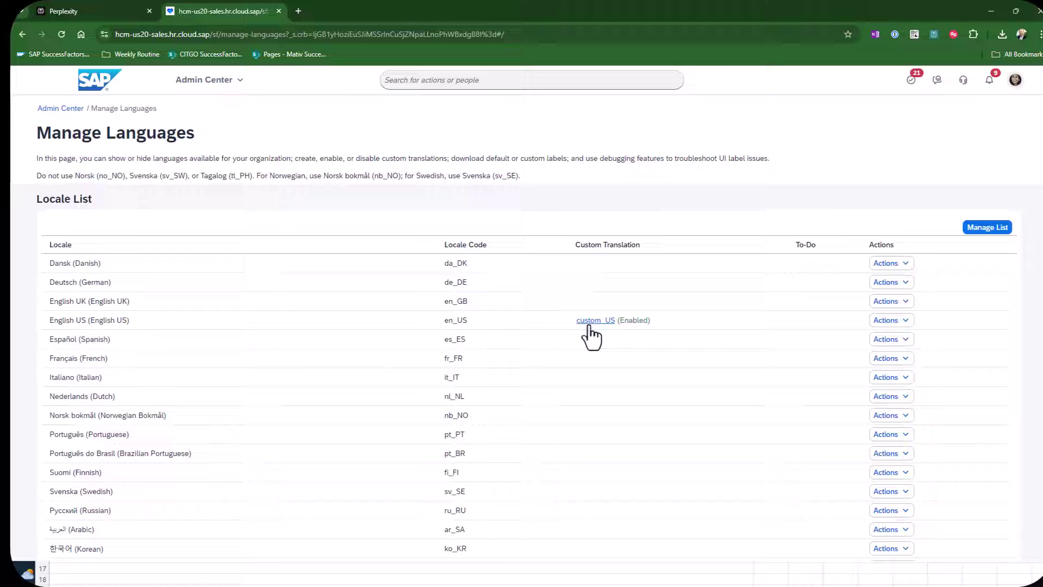
scroll(622, 288, down, 1)
scroll(622, 289, up, 1)
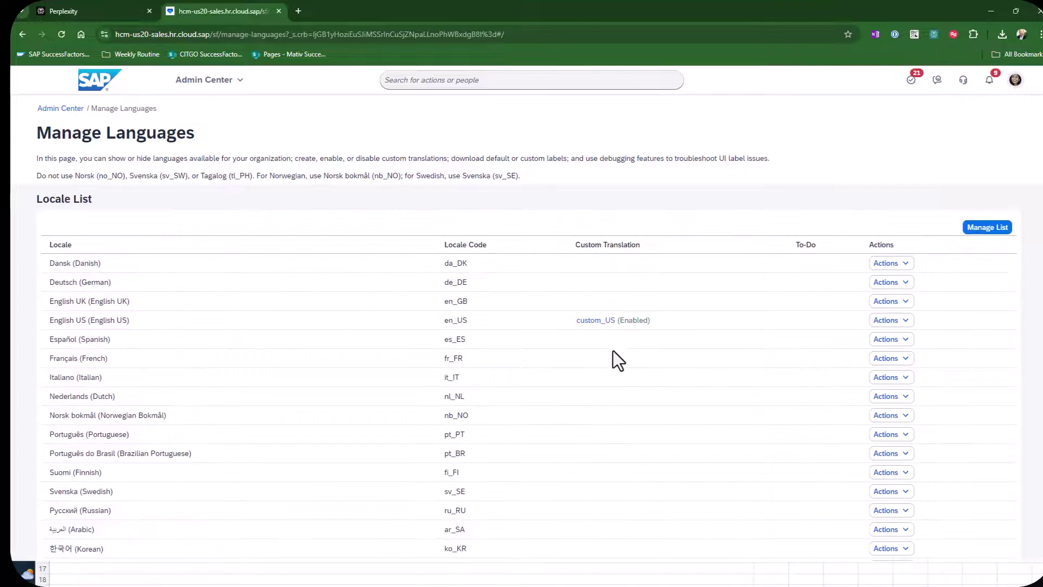
Step: Duplicate the Manage Languages tab and return to it beside the profile showing Contractor
right_click(226, 12)
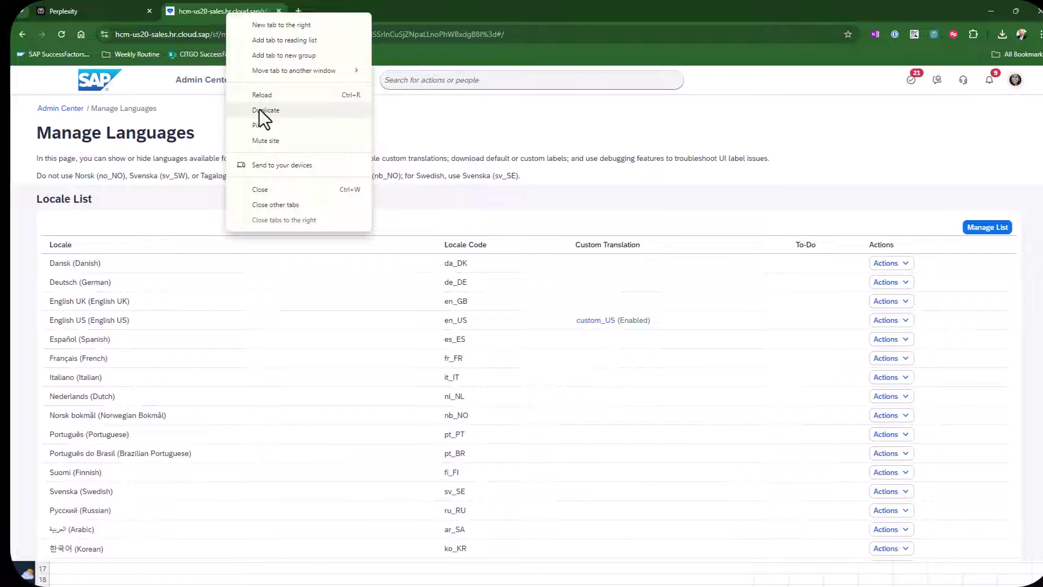
click(259, 109)
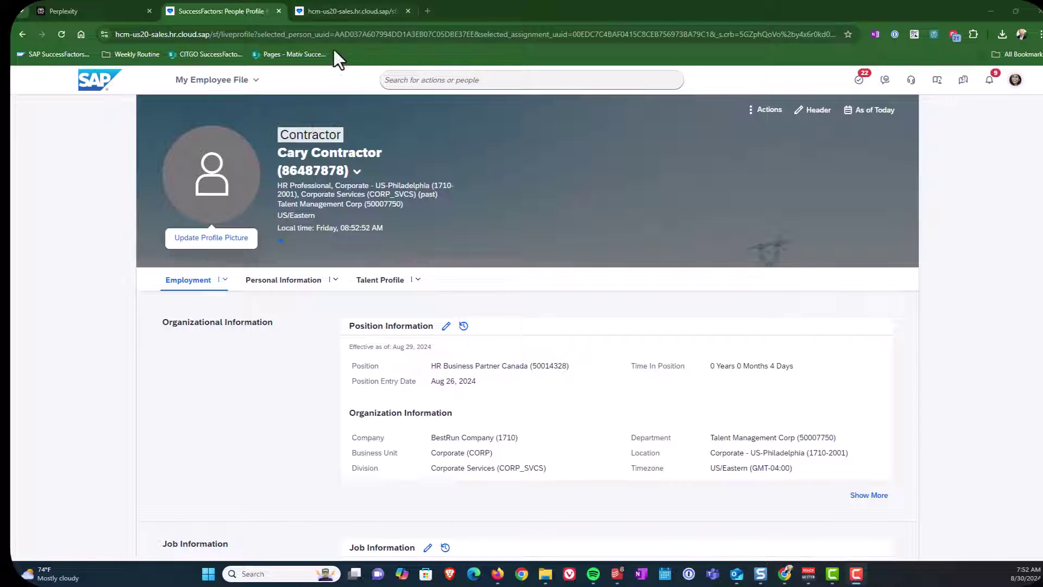
click(343, 16)
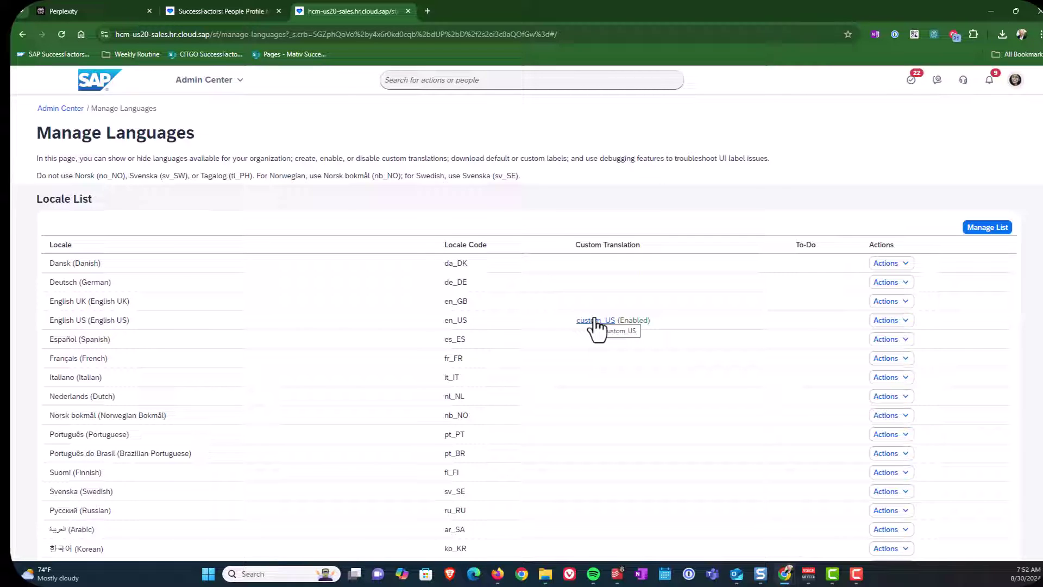
Step: Open the Actions dropdown for the English US (en_US) locale with its custom_US translation
click(895, 322)
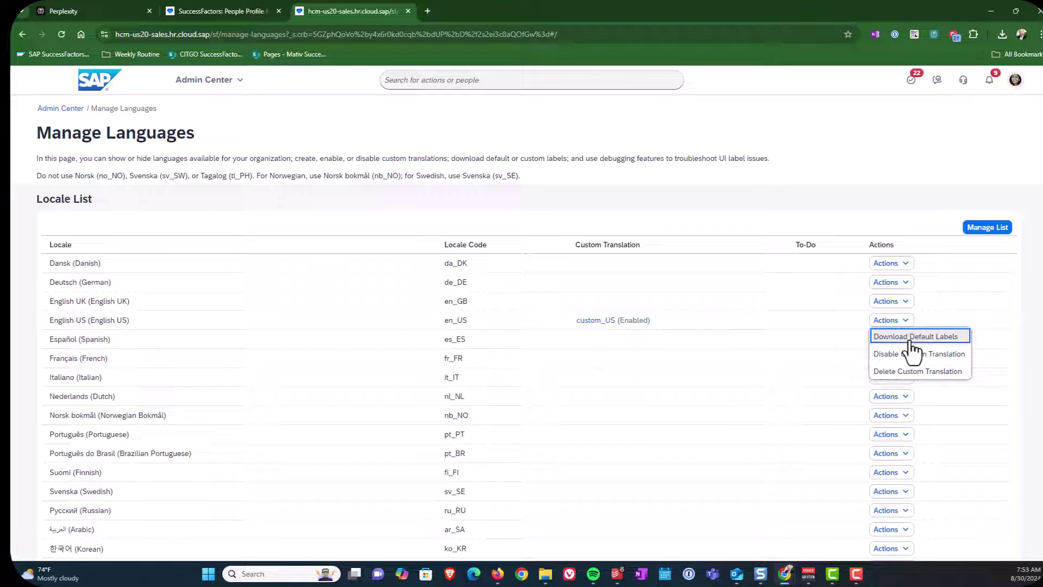